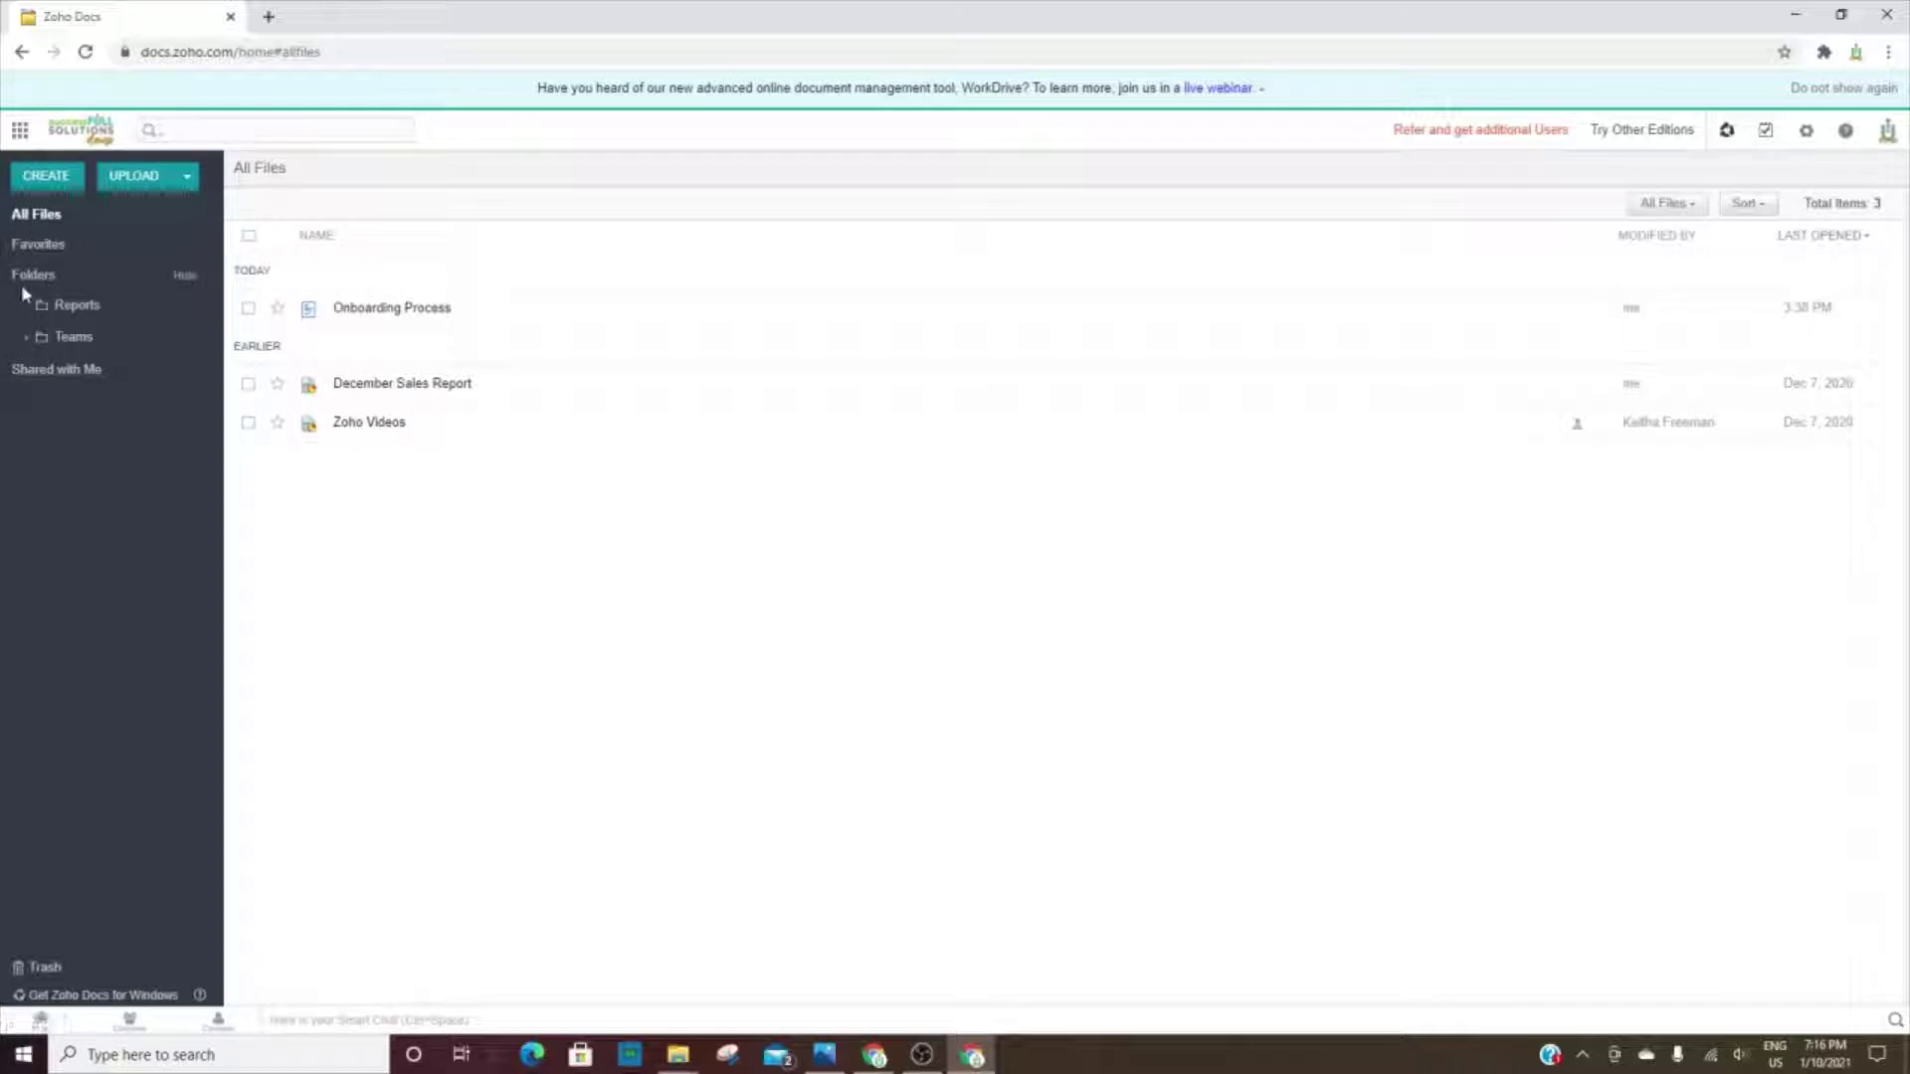
# Step: Expand the Teams folder and look through its Customer Service, HR, IT, and Sales and Marketing subfolders
pyautogui.click(27, 337)
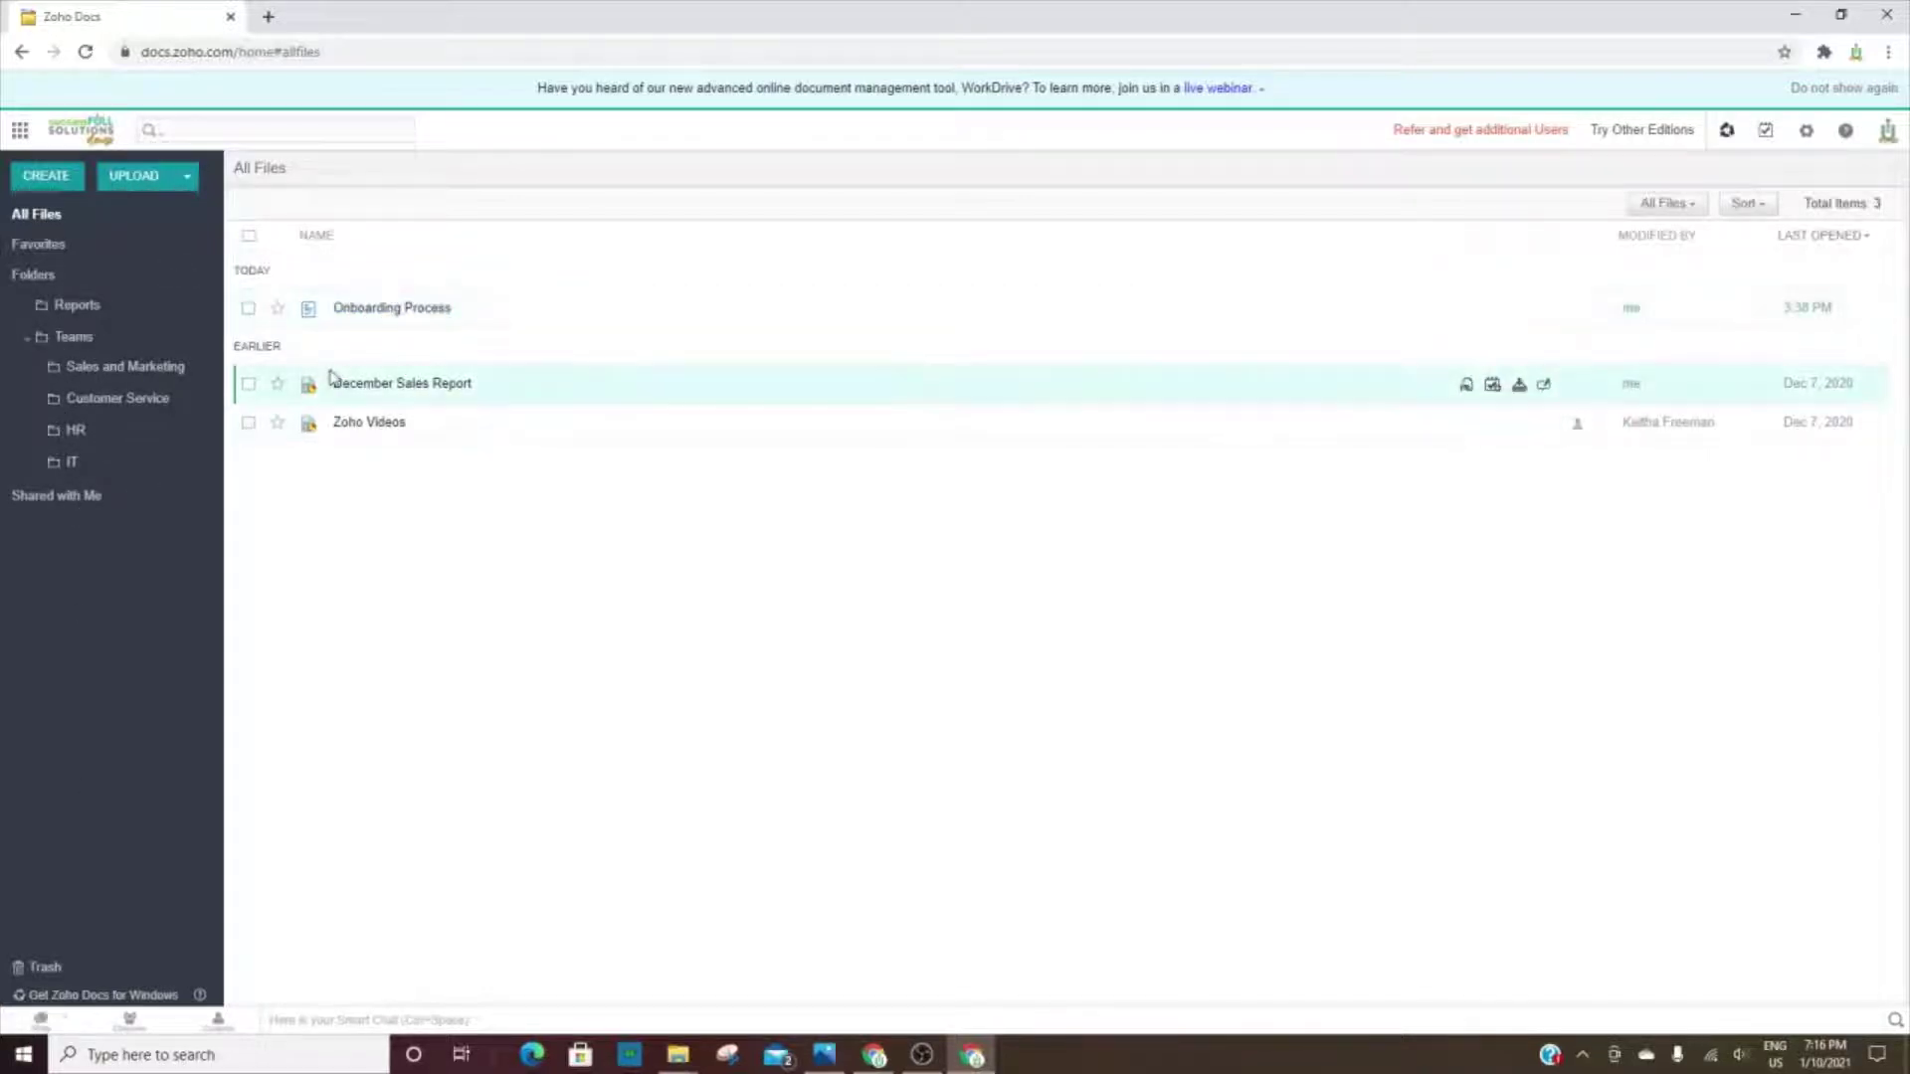
pyautogui.click(82, 400)
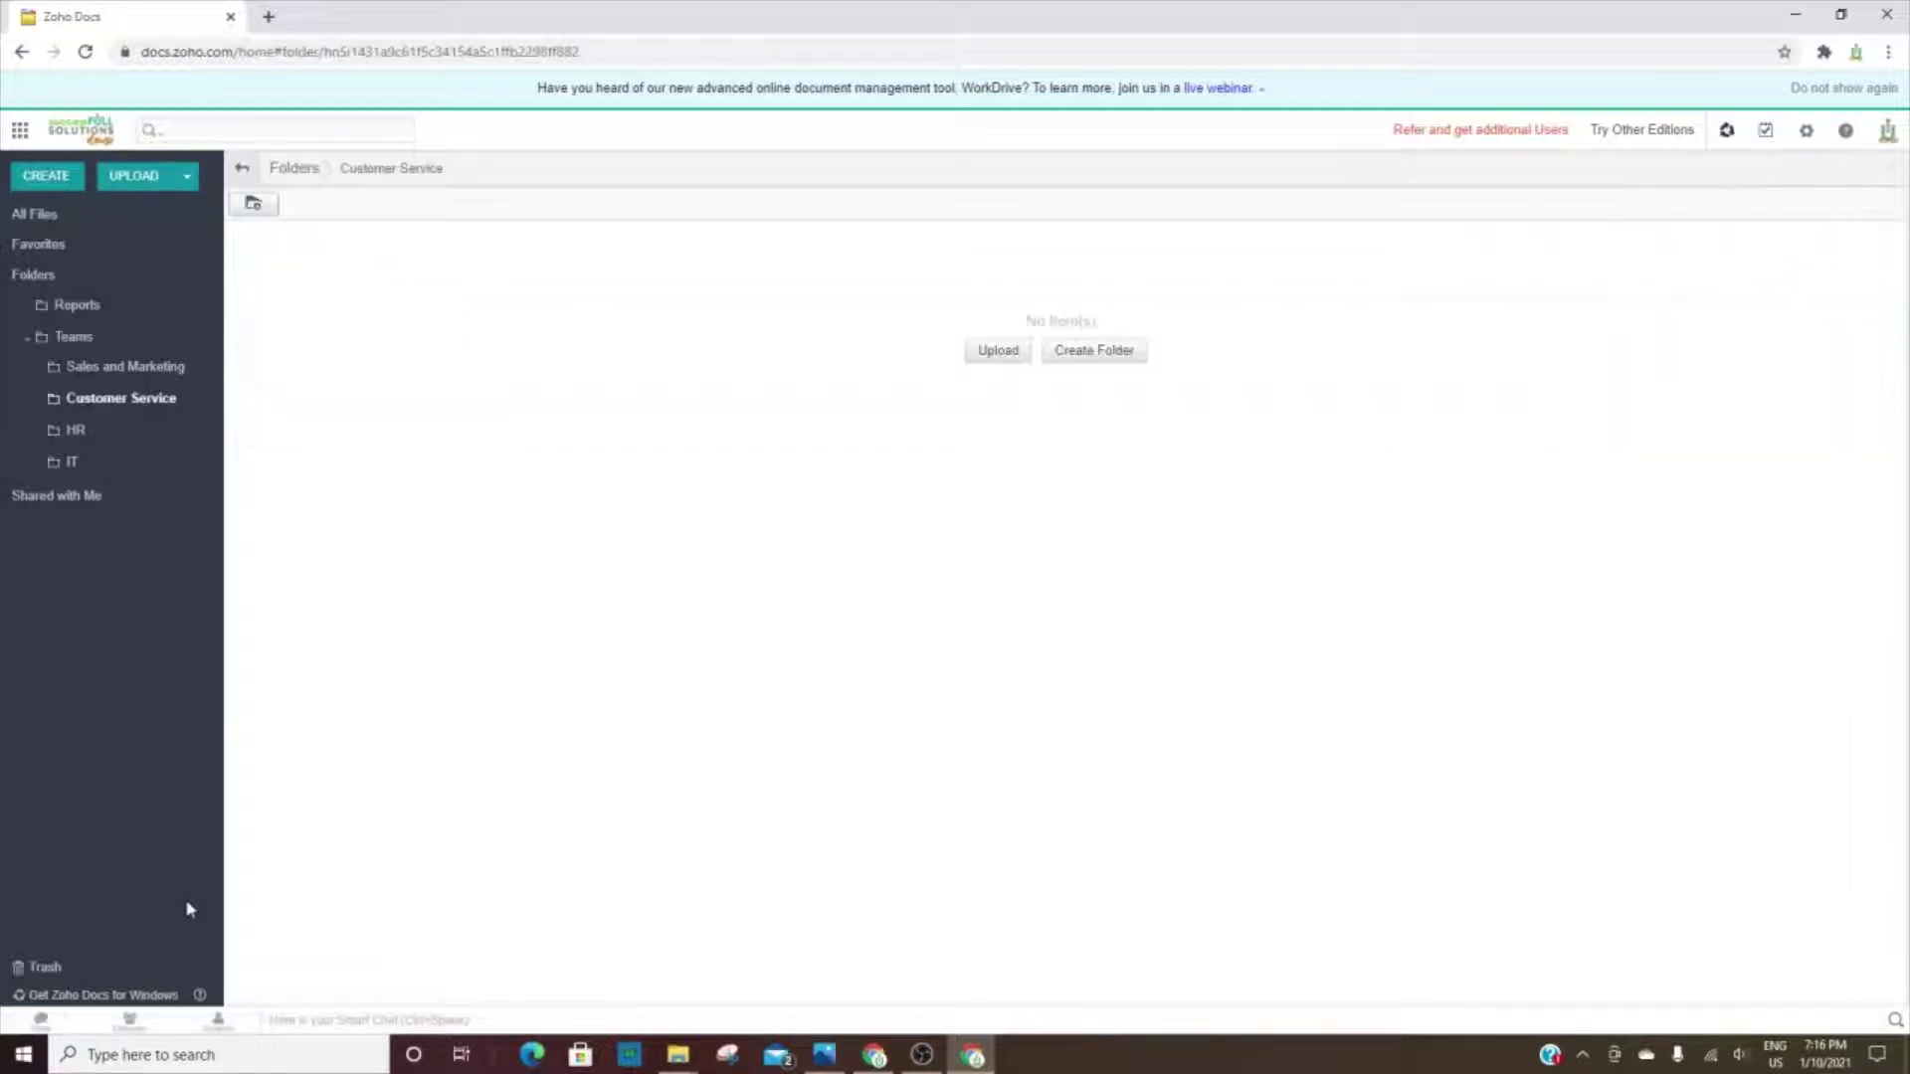
pyautogui.click(72, 433)
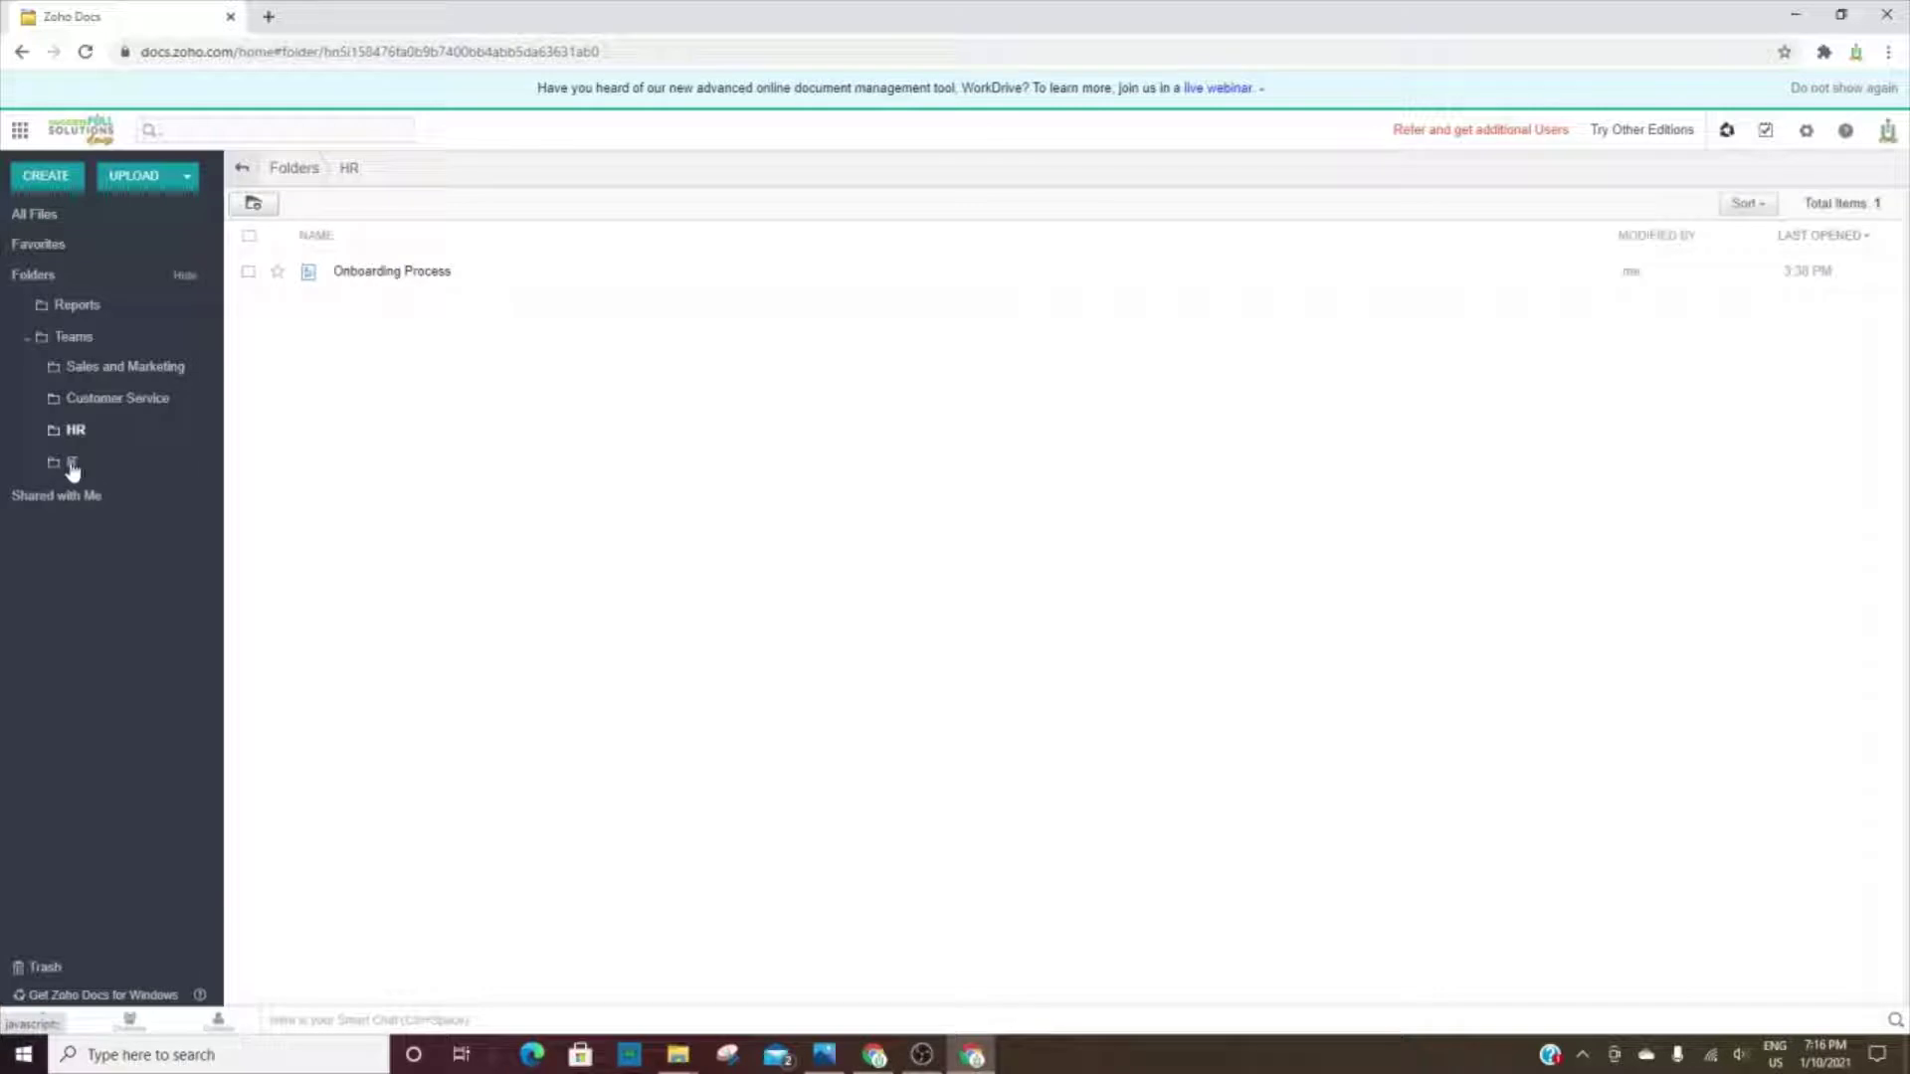
pyautogui.click(73, 466)
pyautogui.click(86, 370)
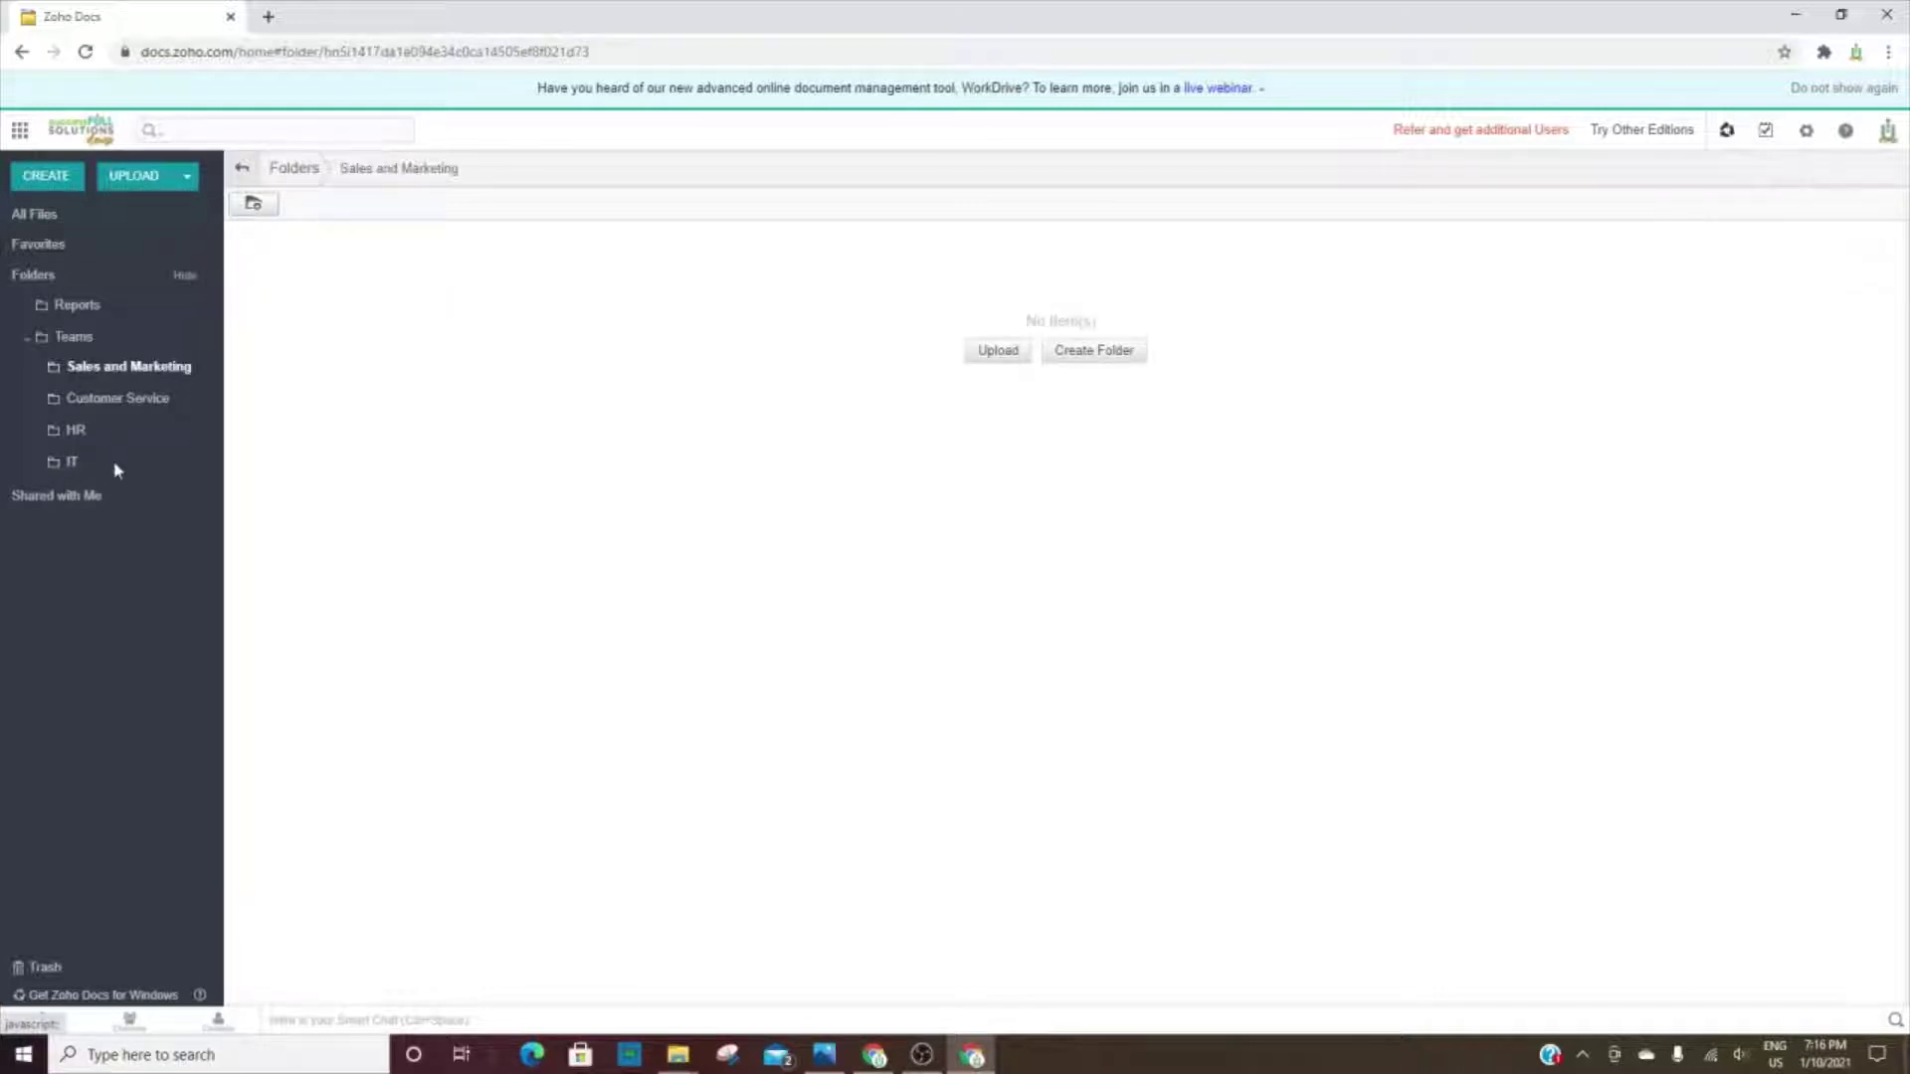
# Step: Upload Jan 2021 Newsletter.docx from Downloads into the Reports folder, converting it to the corresponding Zoho Docs format
pyautogui.click(74, 307)
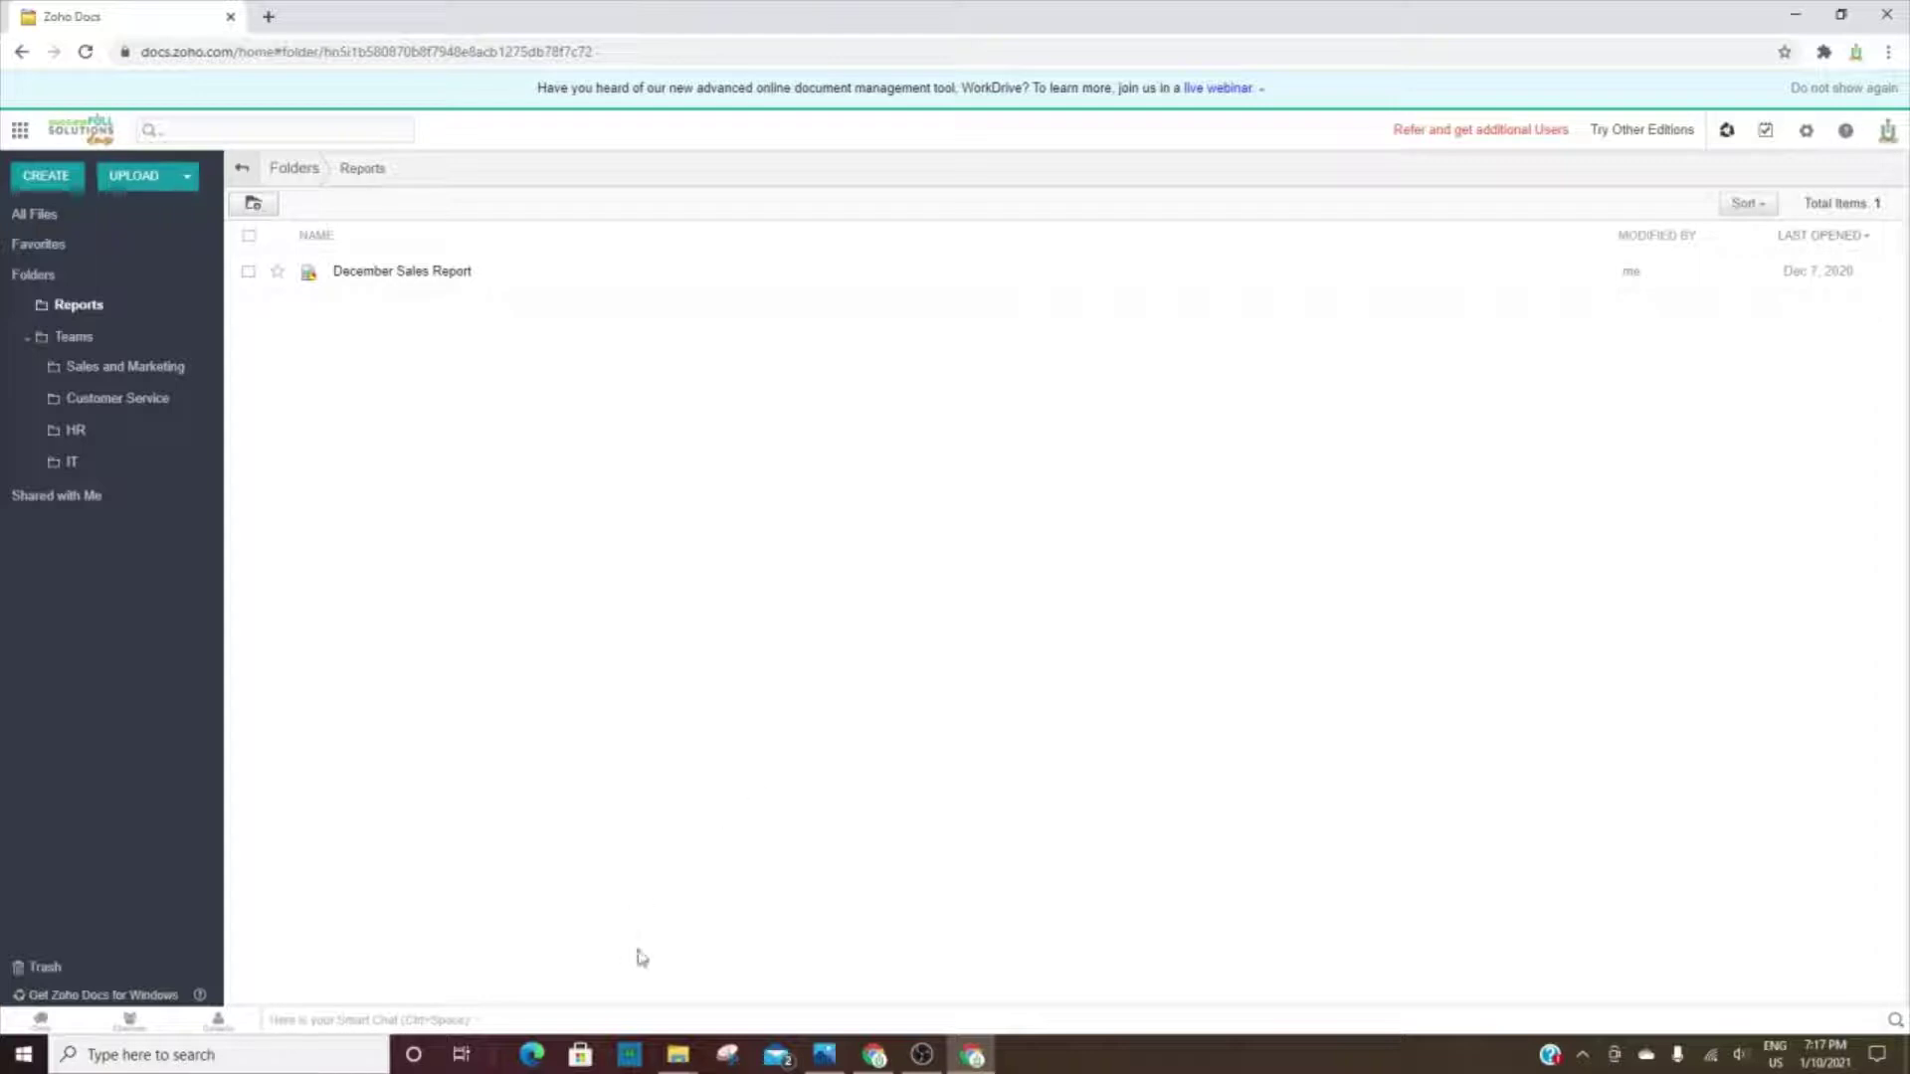
pyautogui.click(131, 177)
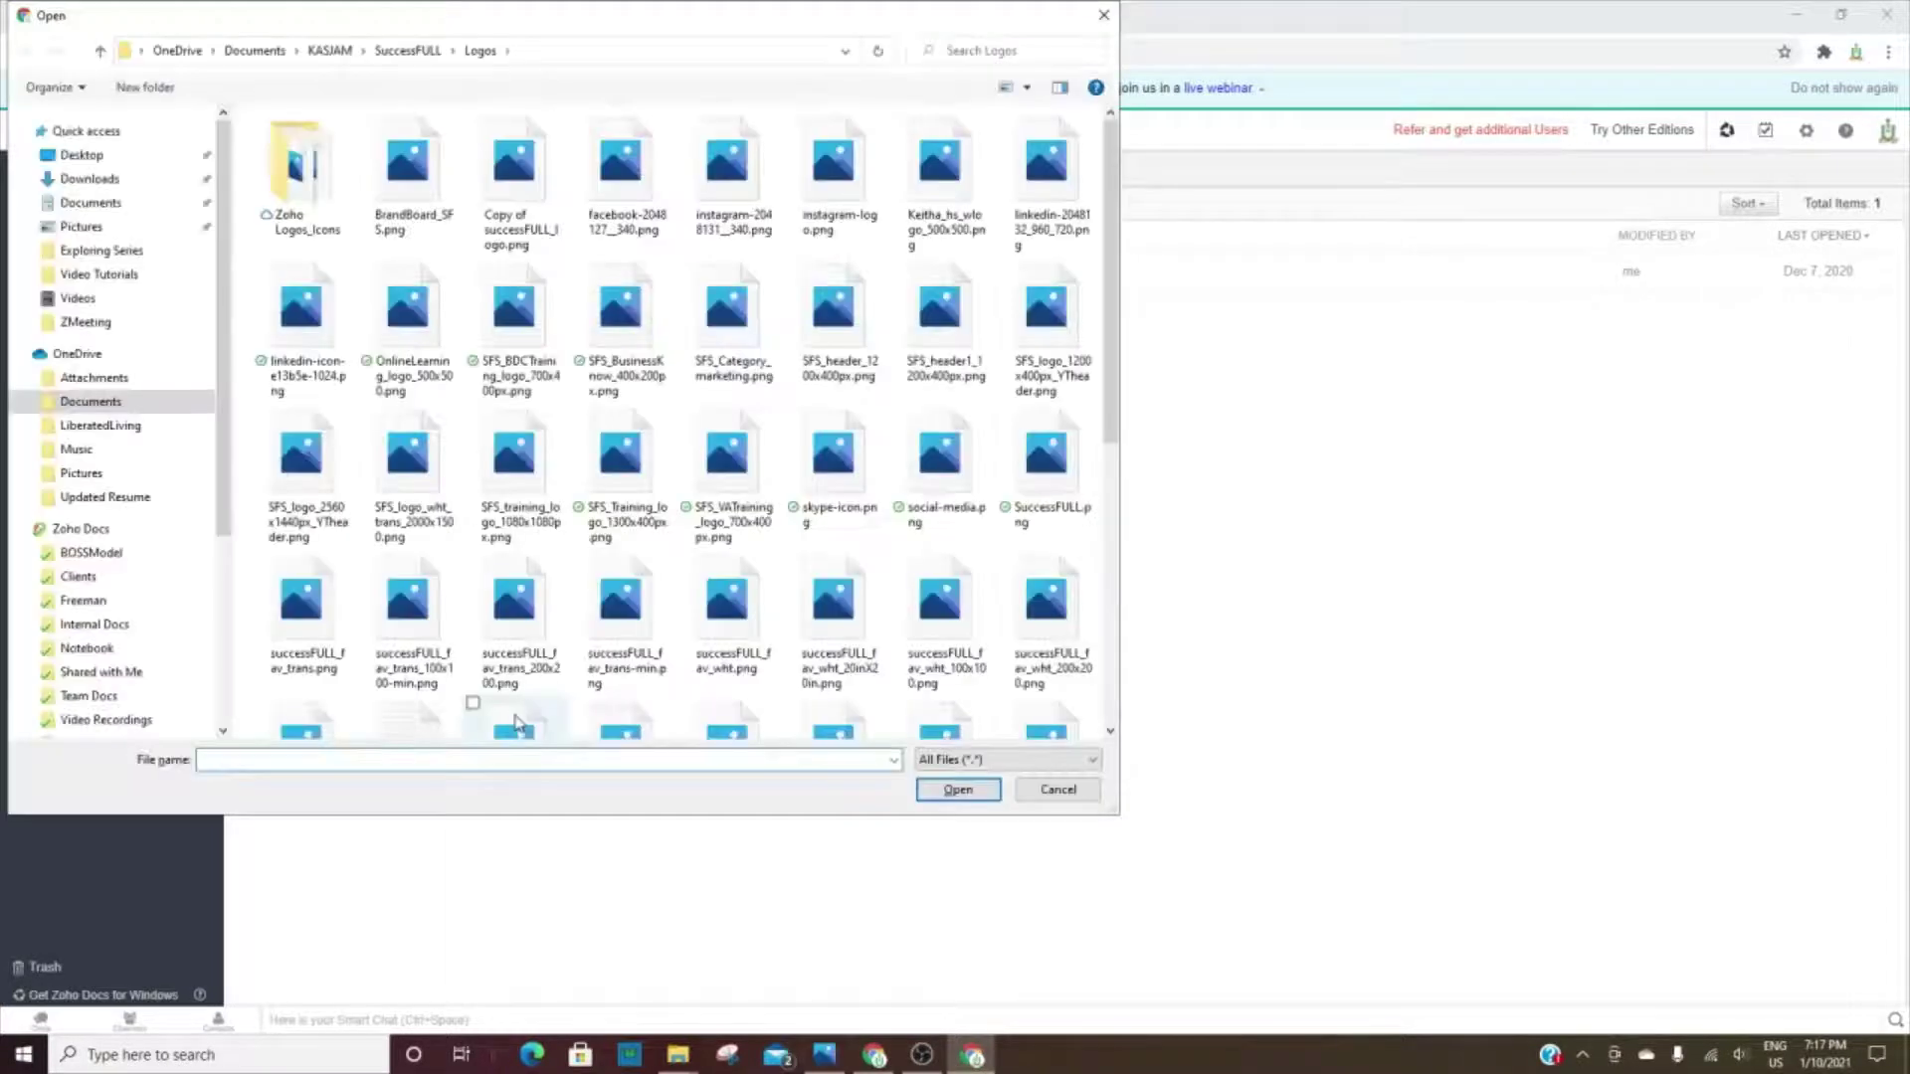
pyautogui.click(99, 179)
pyautogui.click(408, 199)
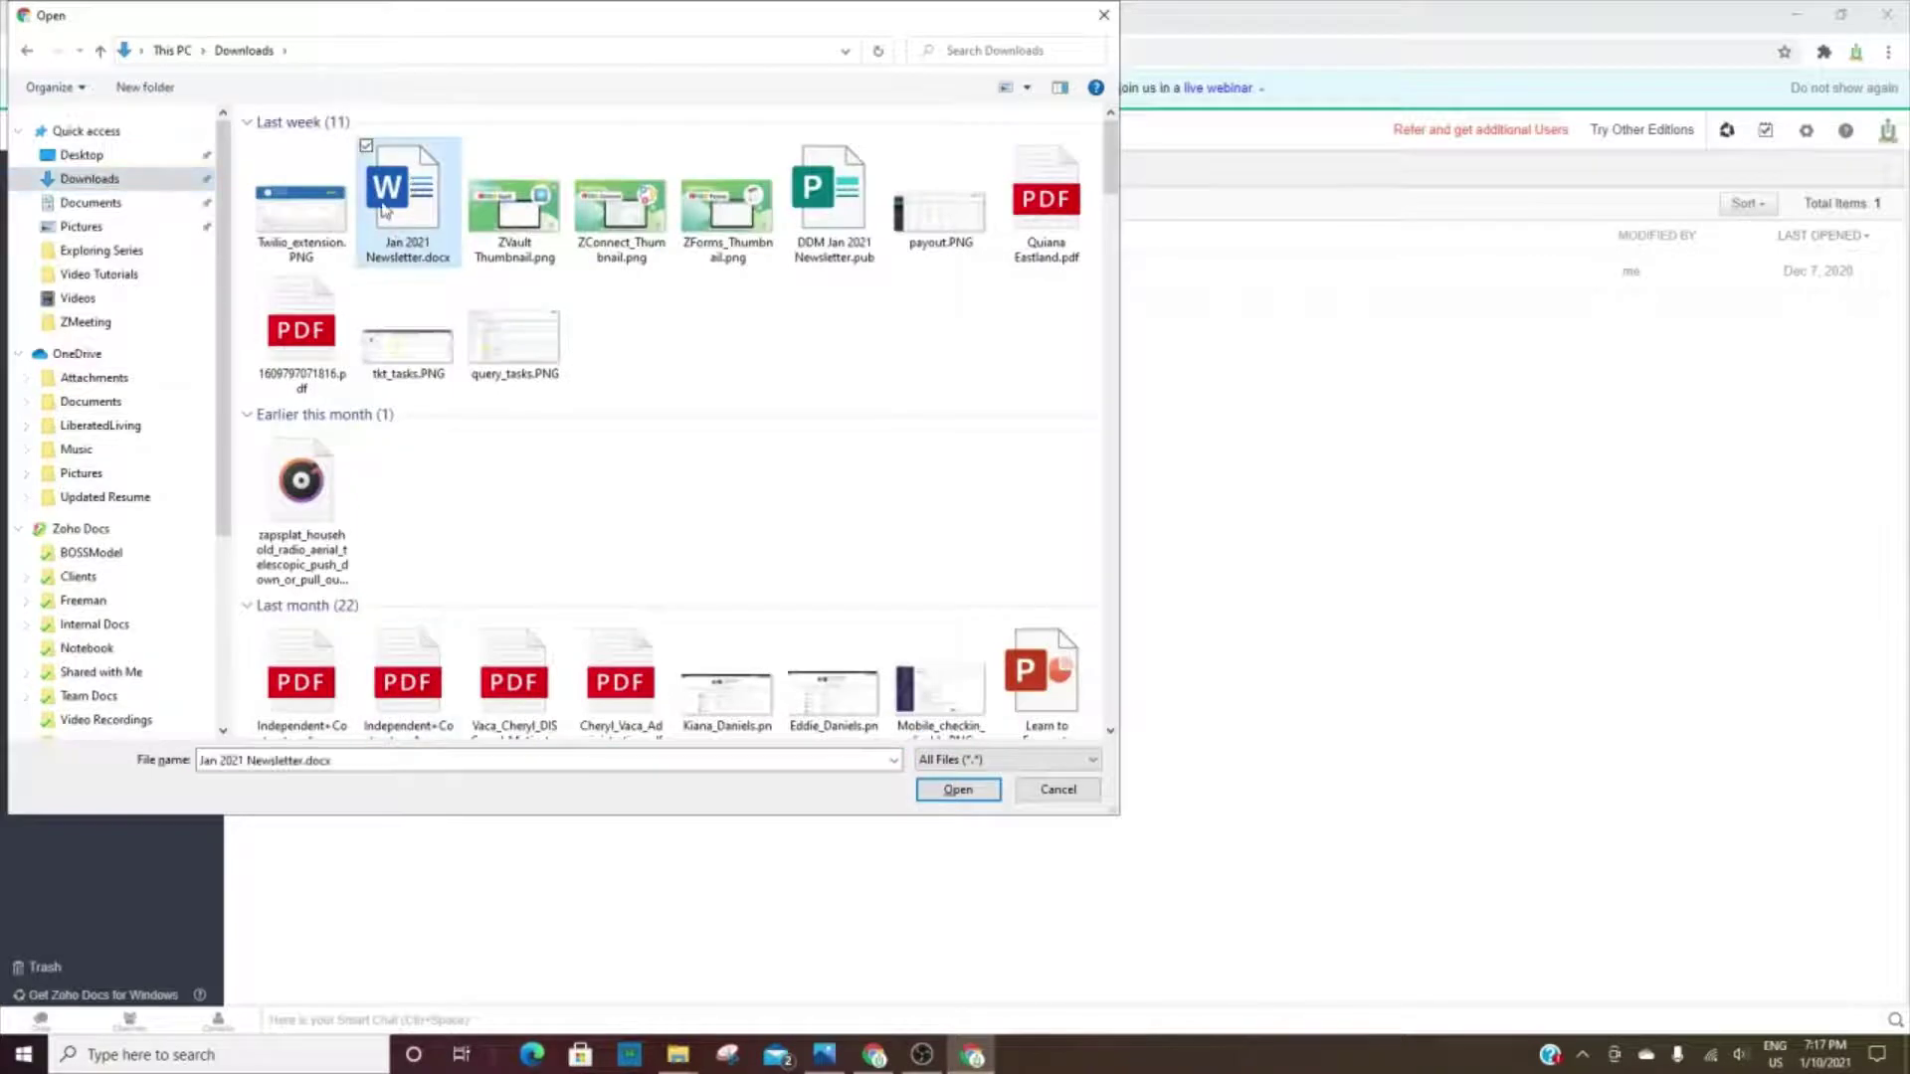
pyautogui.click(957, 790)
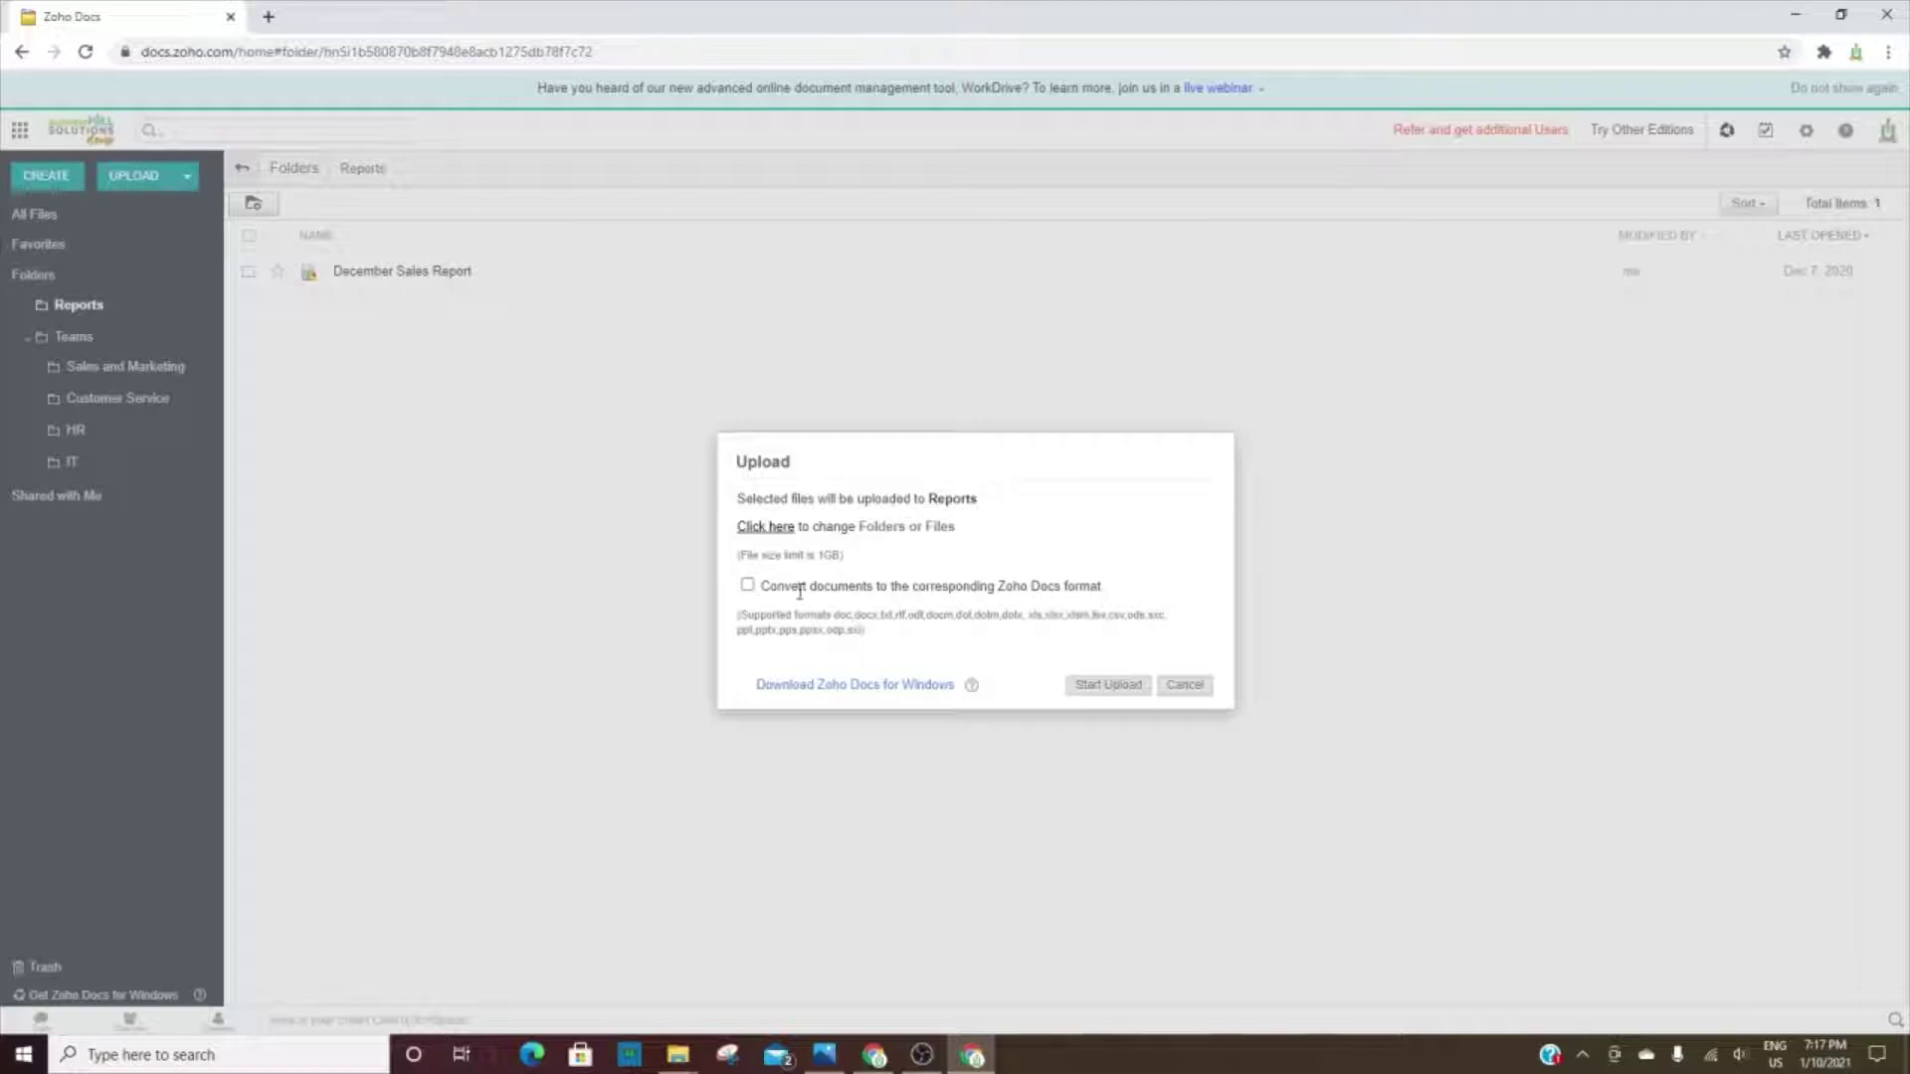
pyautogui.click(747, 585)
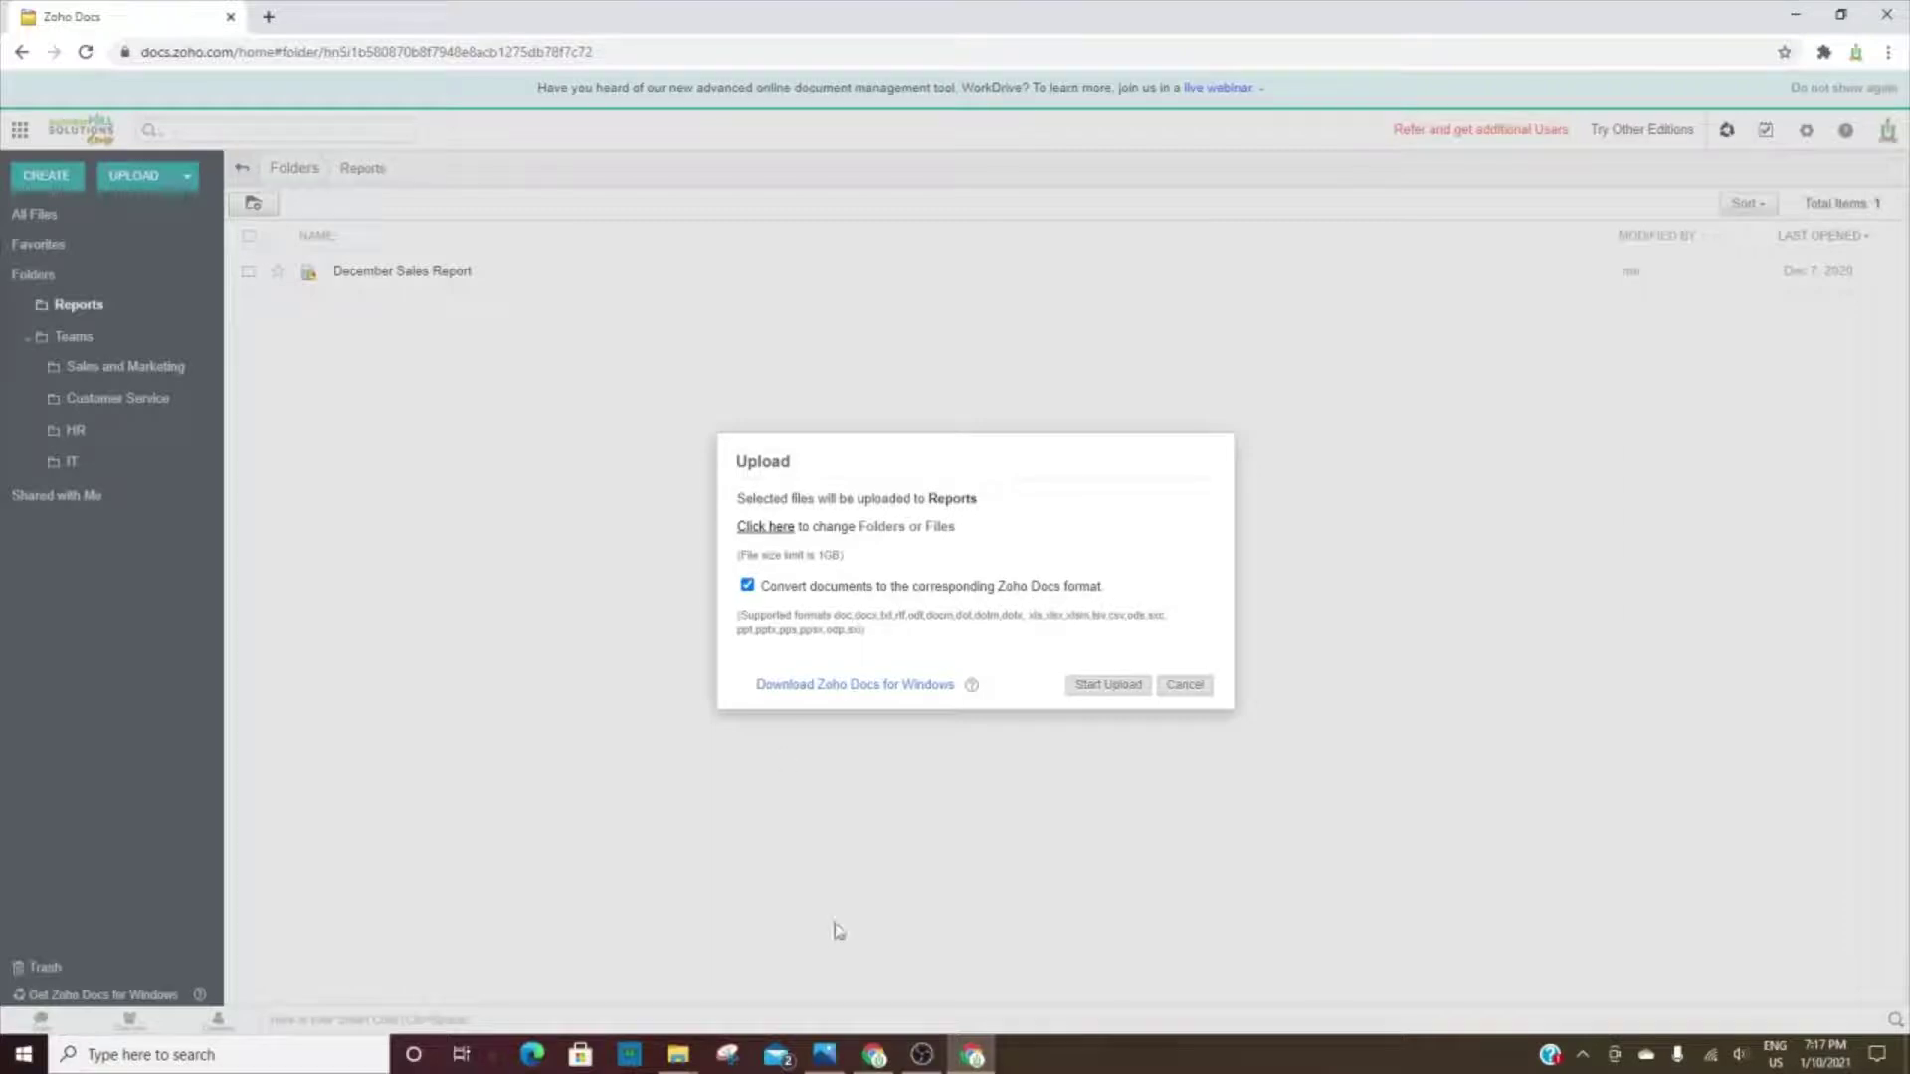
pyautogui.click(1087, 687)
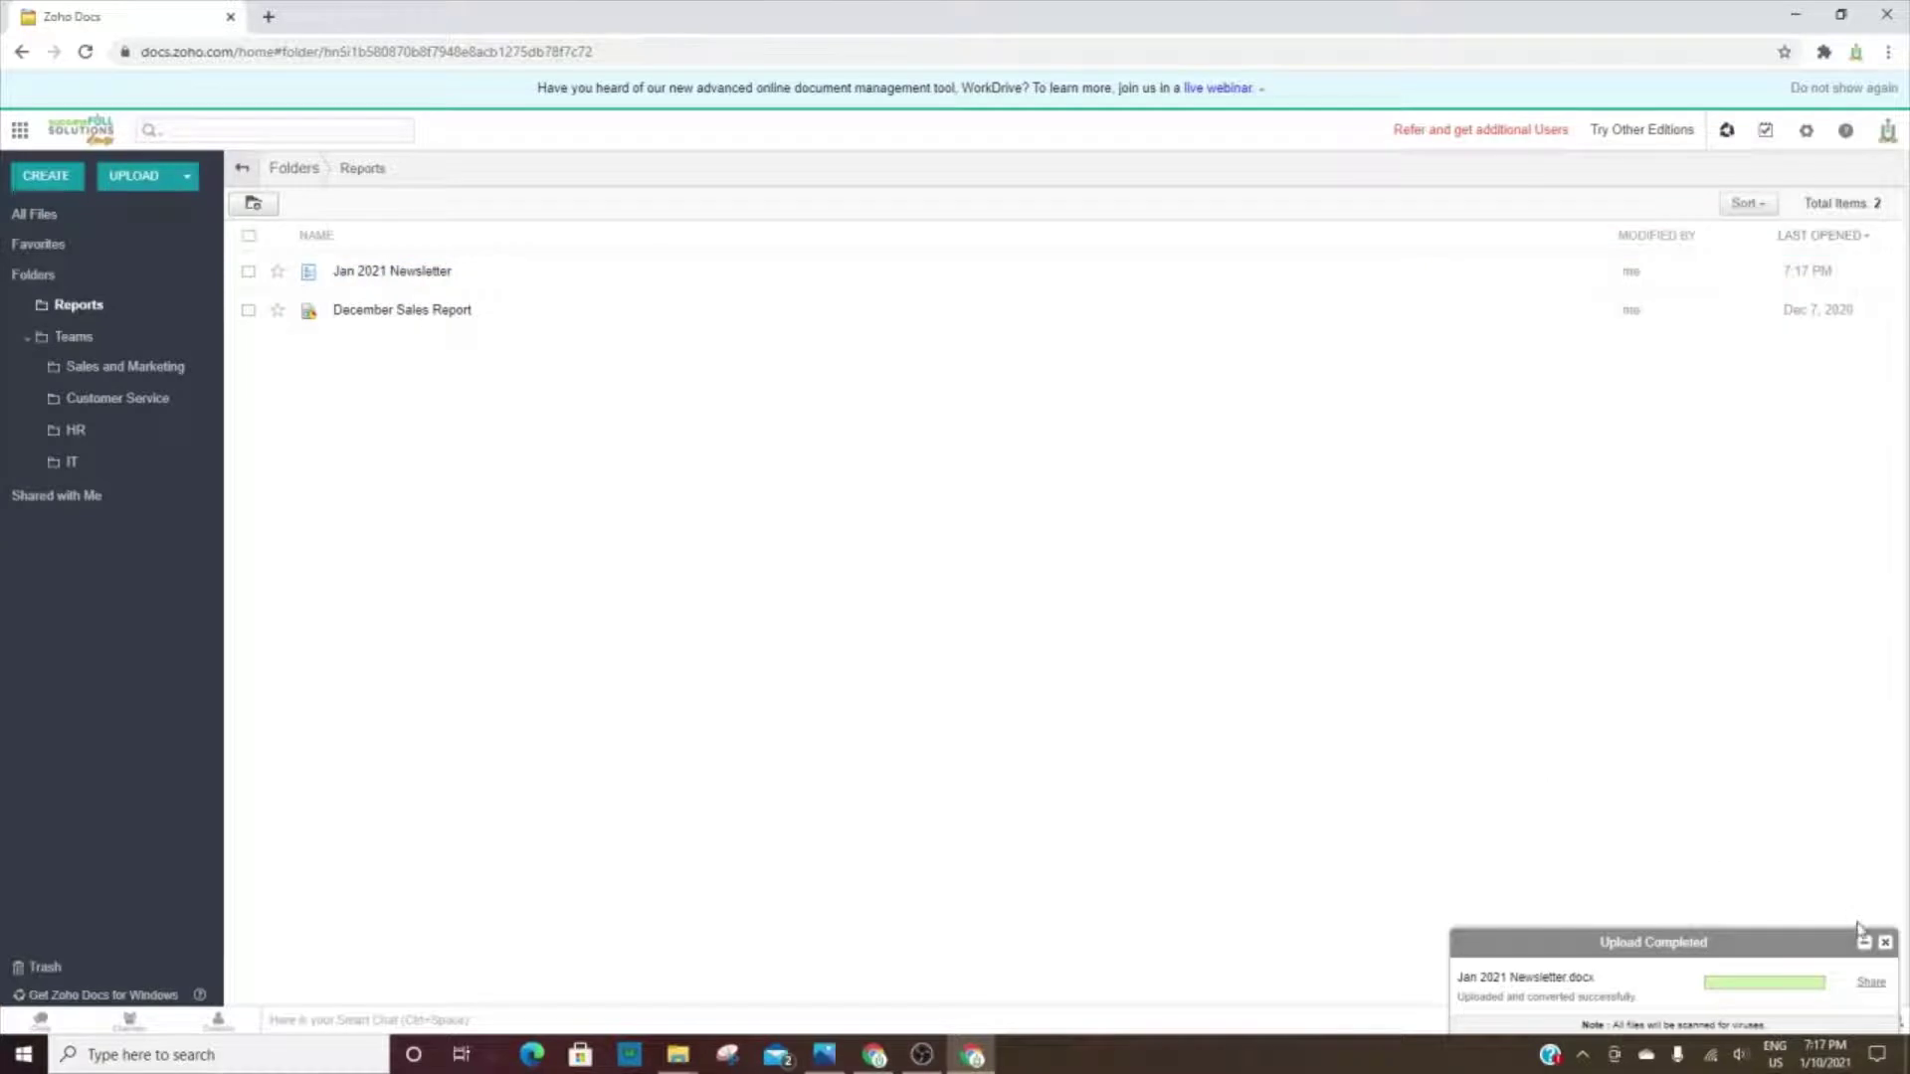
pyautogui.click(1885, 942)
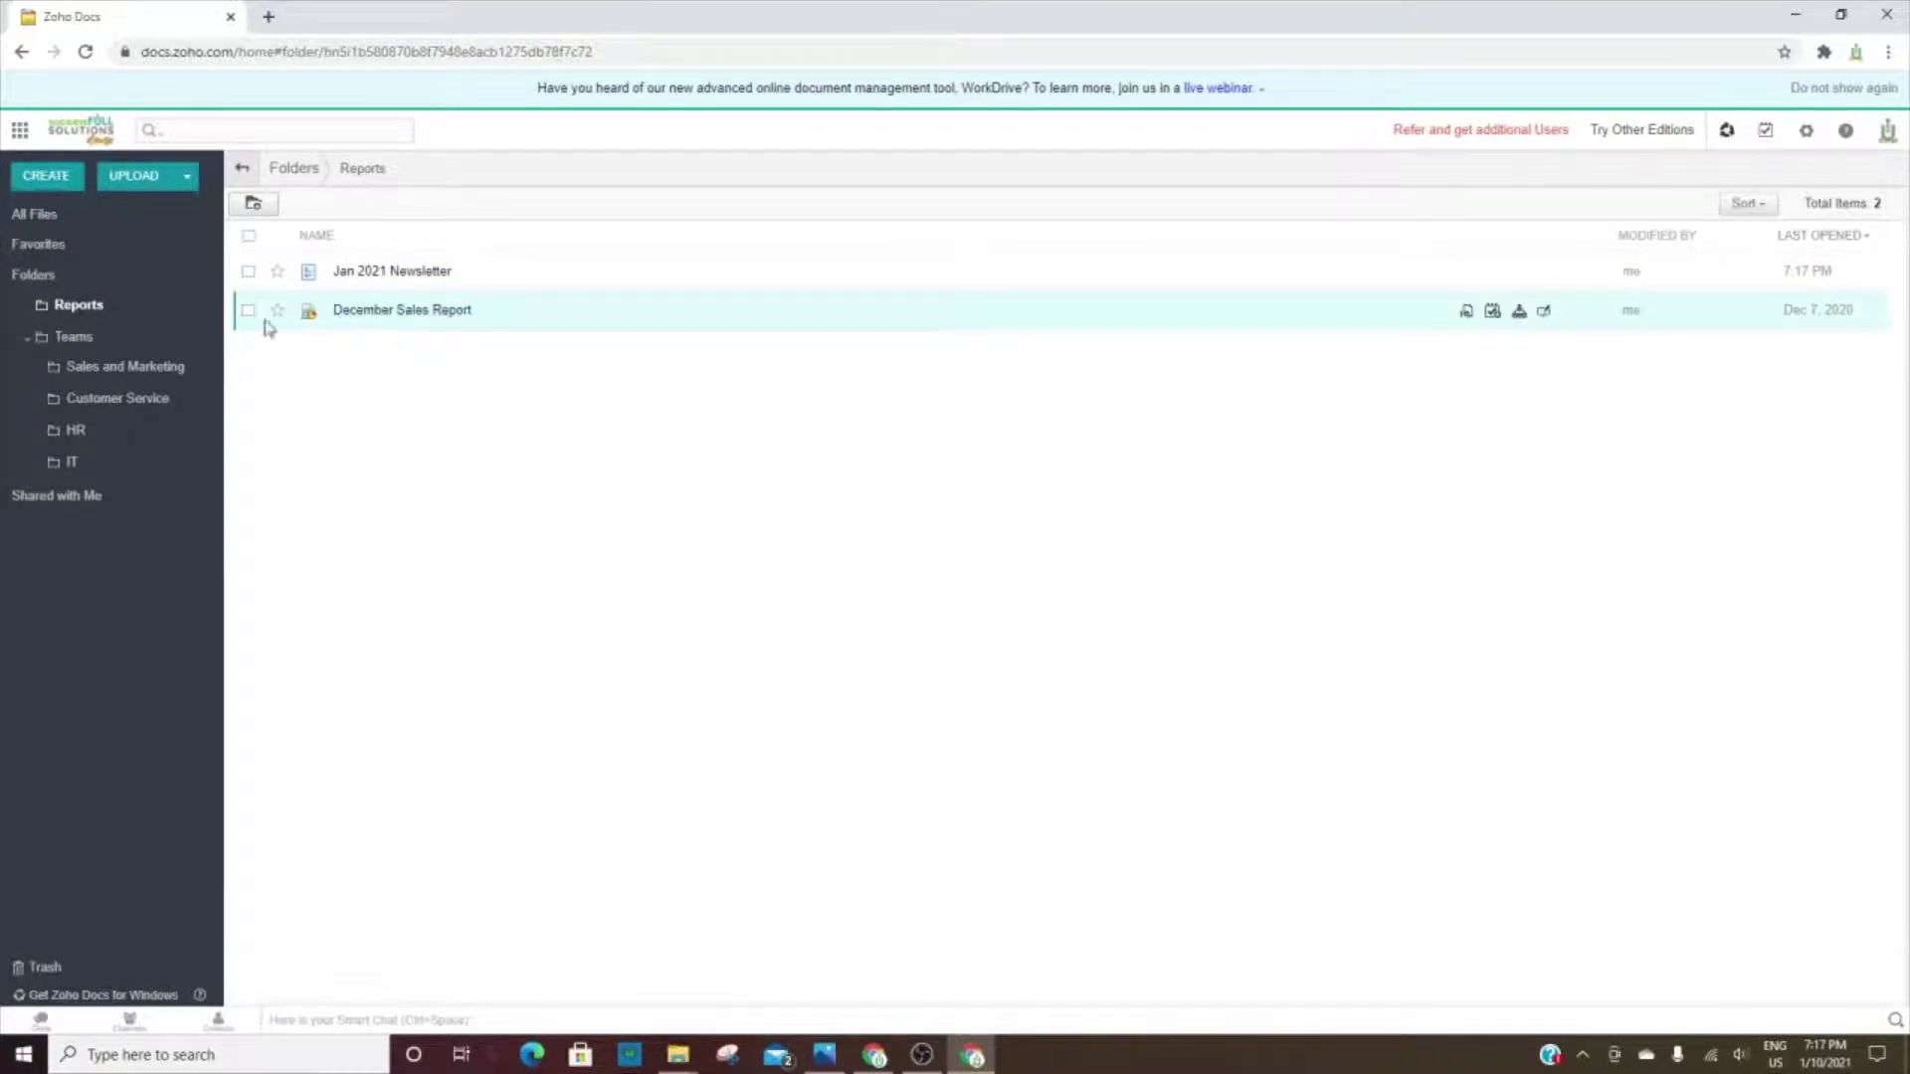
# Step: Open the December Sales Report spreadsheet and download it as an MS Excel Workbook (.xlsx)
pyautogui.click(389, 317)
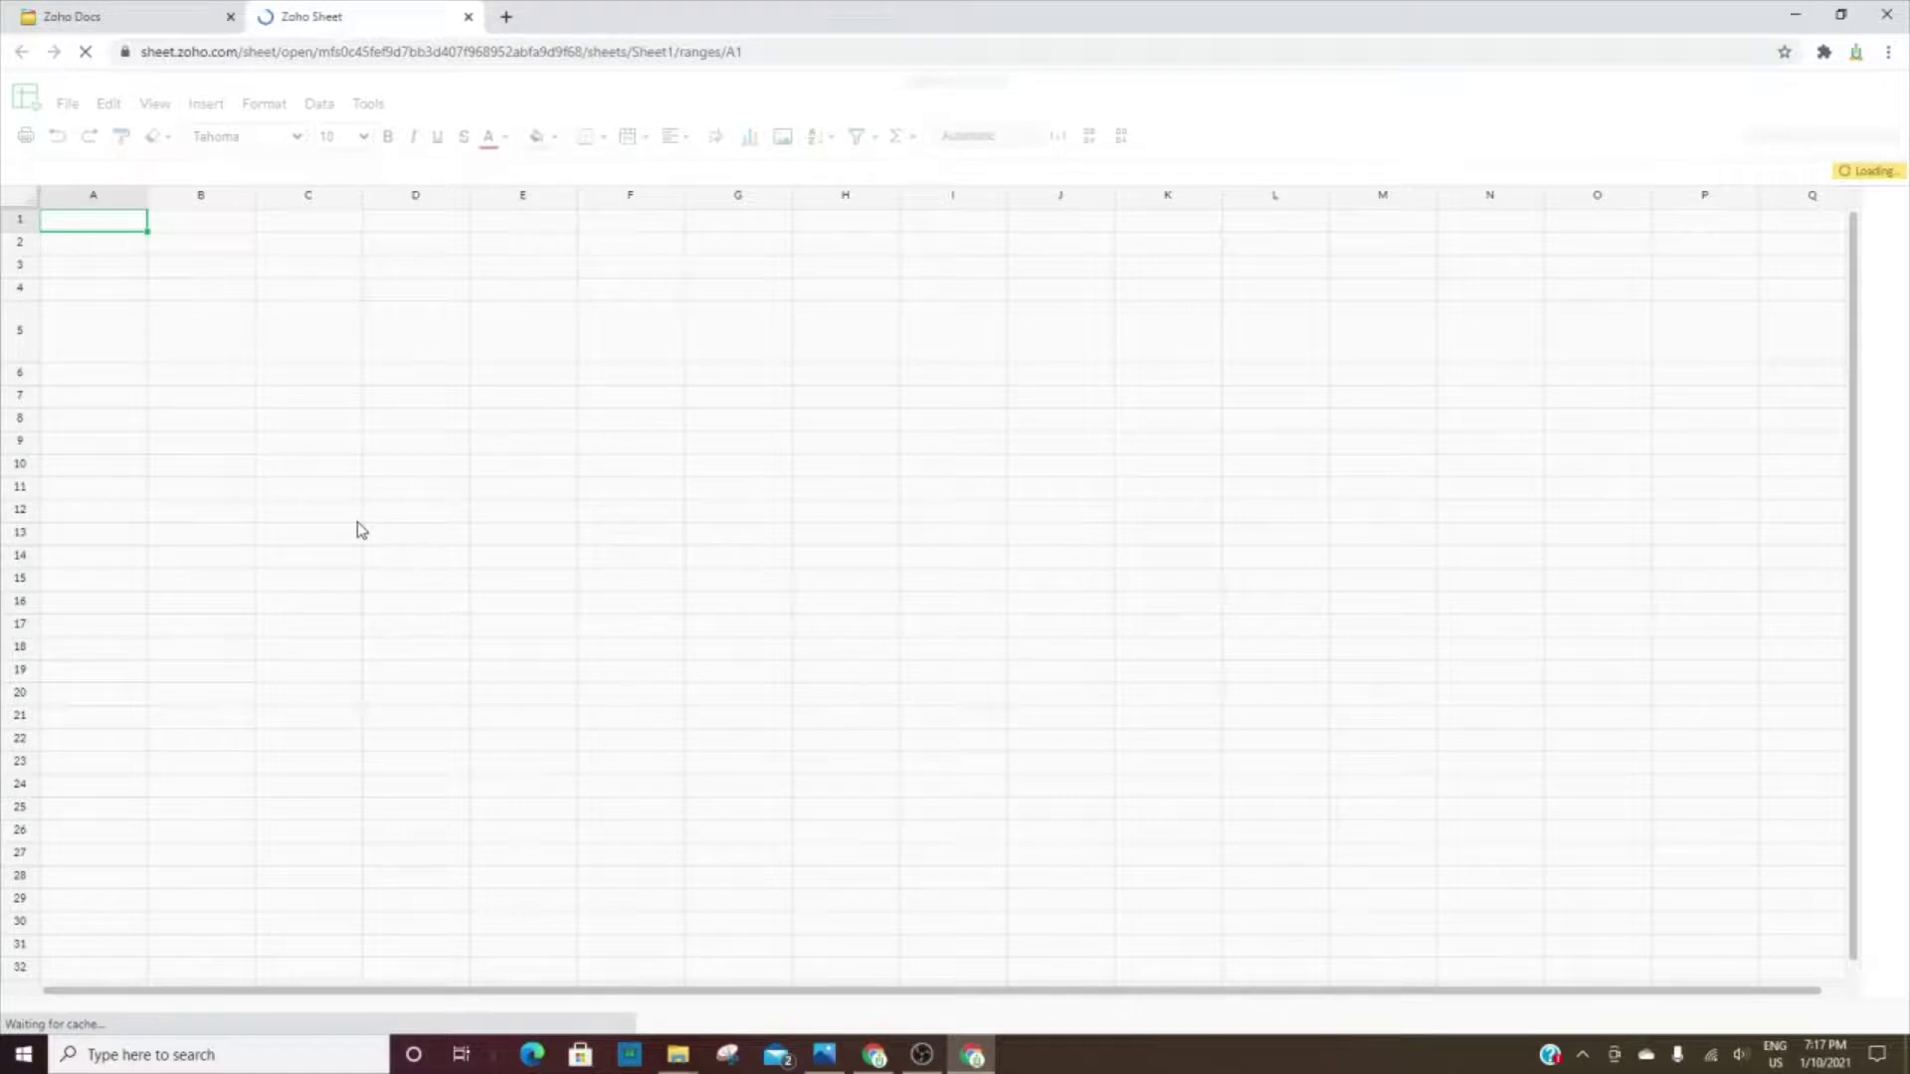
pyautogui.click(66, 105)
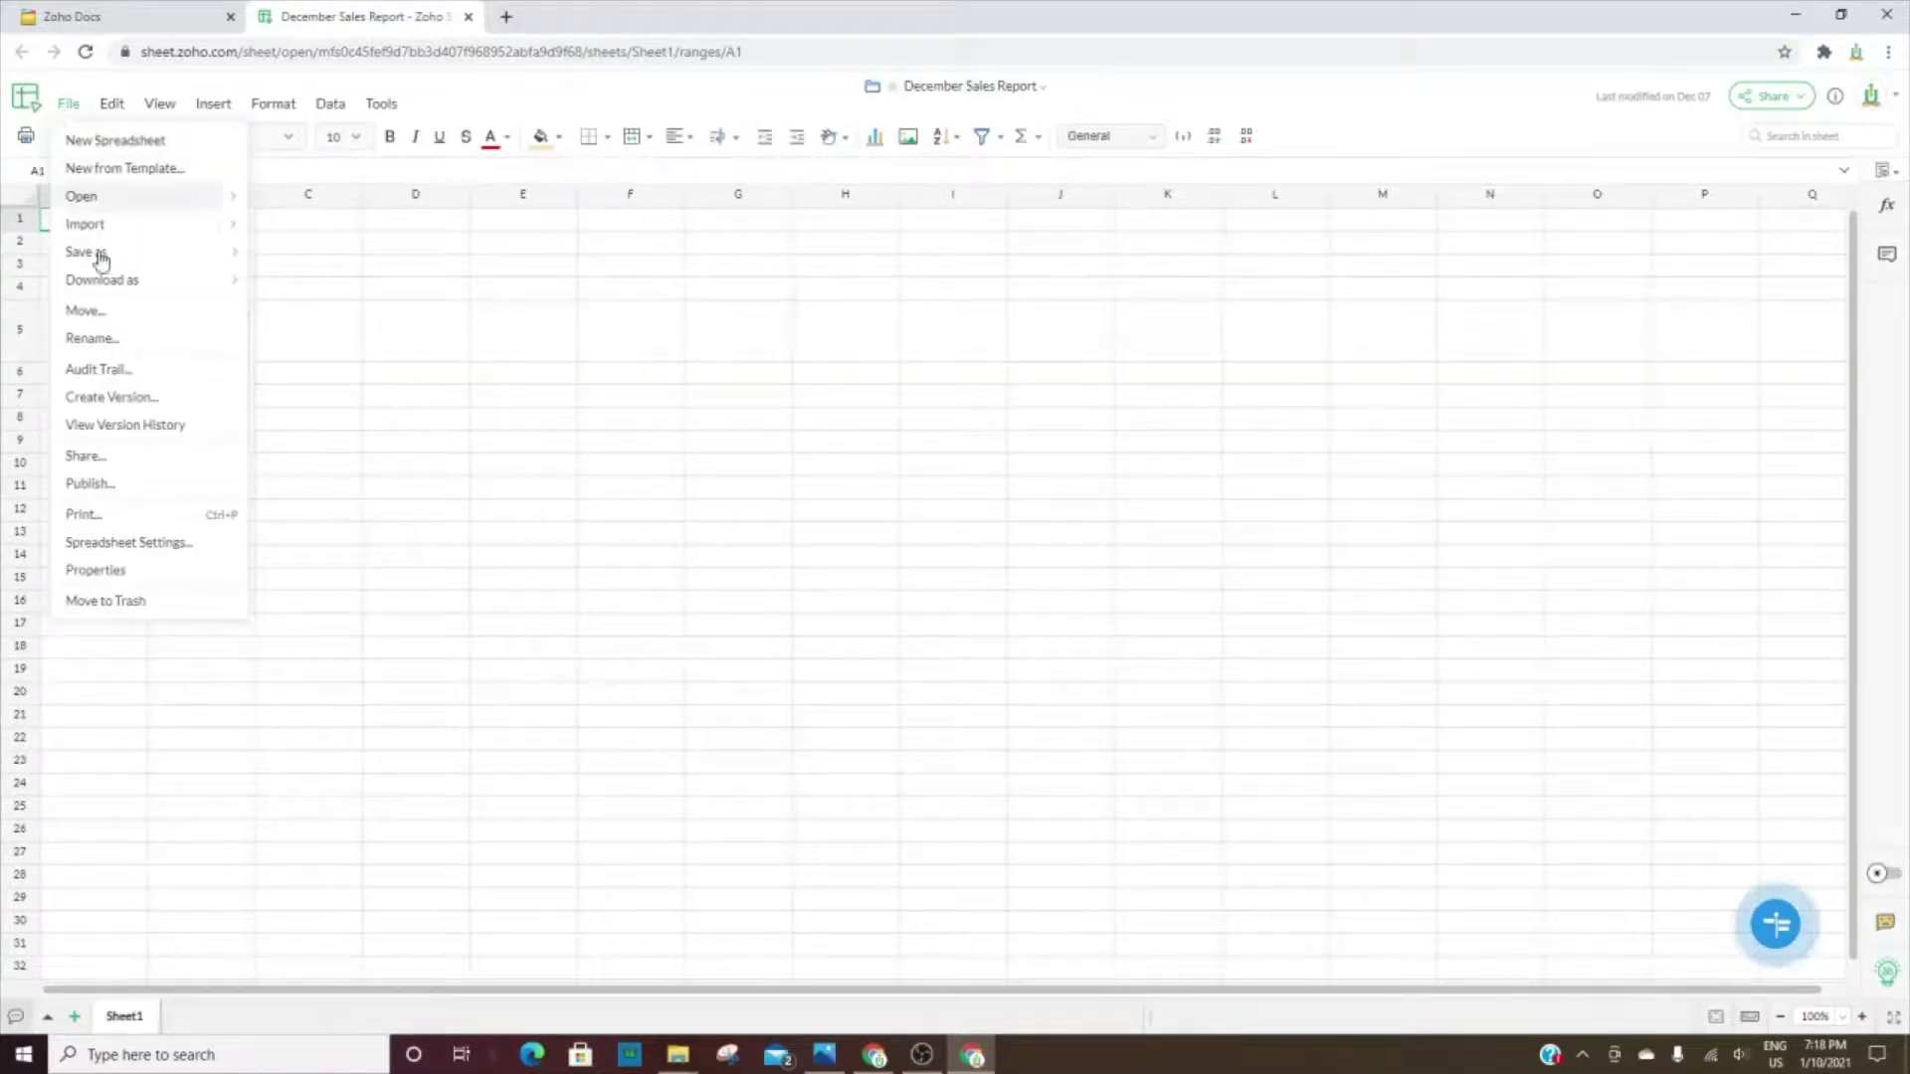
pyautogui.moveTo(107, 289)
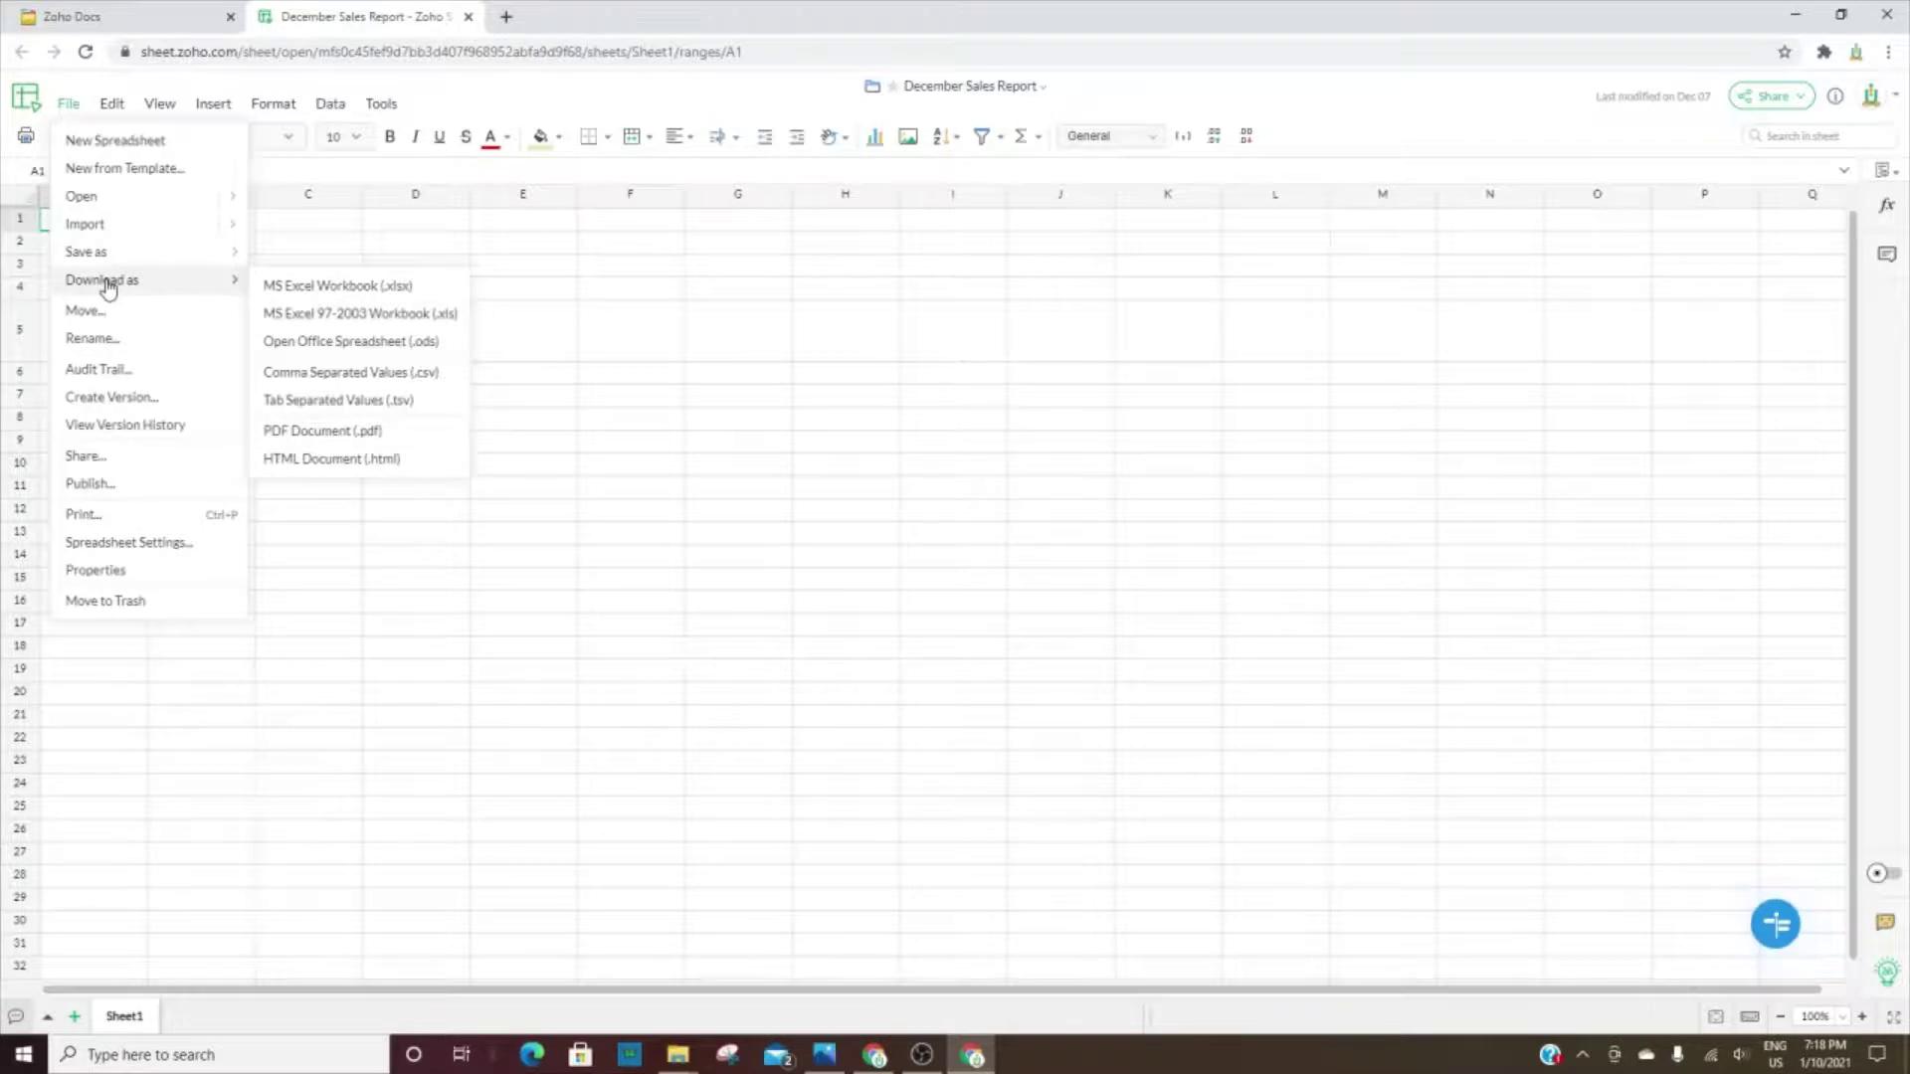
pyautogui.click(379, 292)
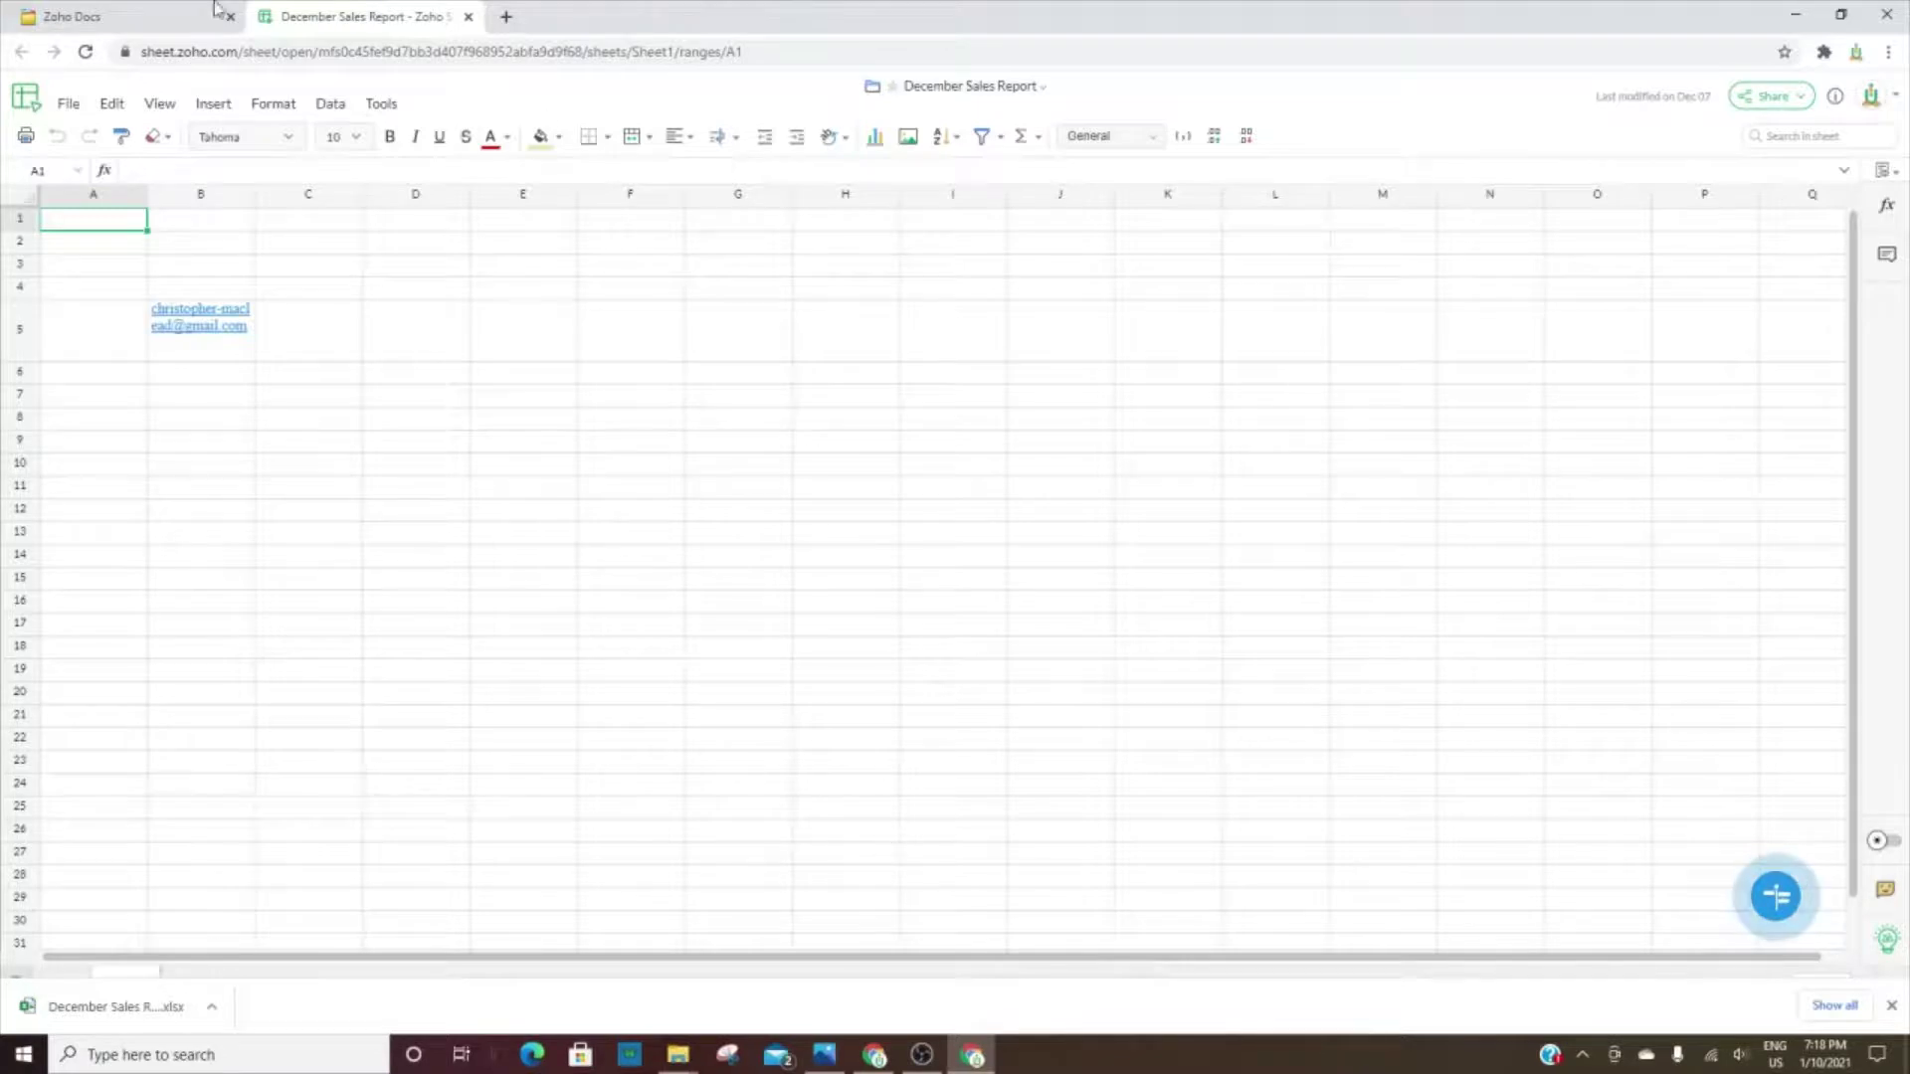
# Step: Return to the Reports folder in Zoho Docs and review which item types can be created there
pyautogui.click(154, 14)
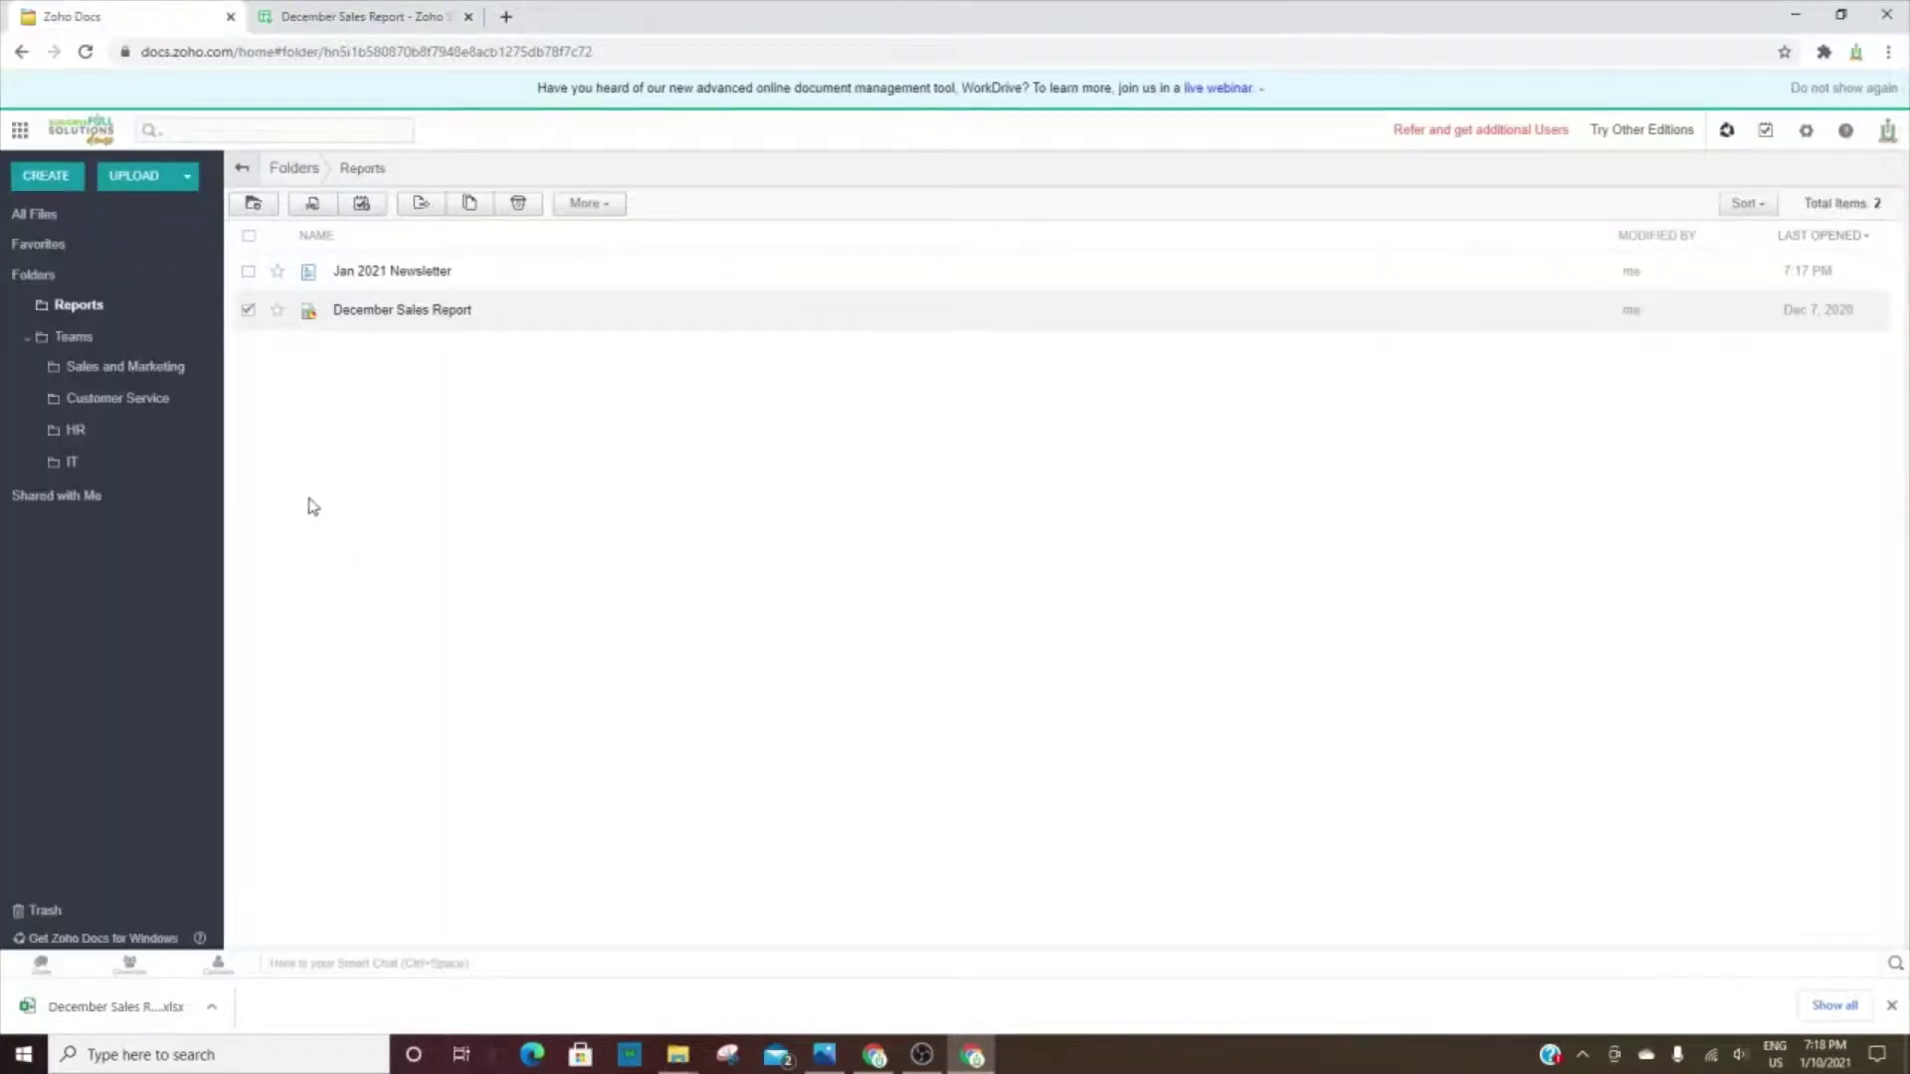
pyautogui.click(45, 178)
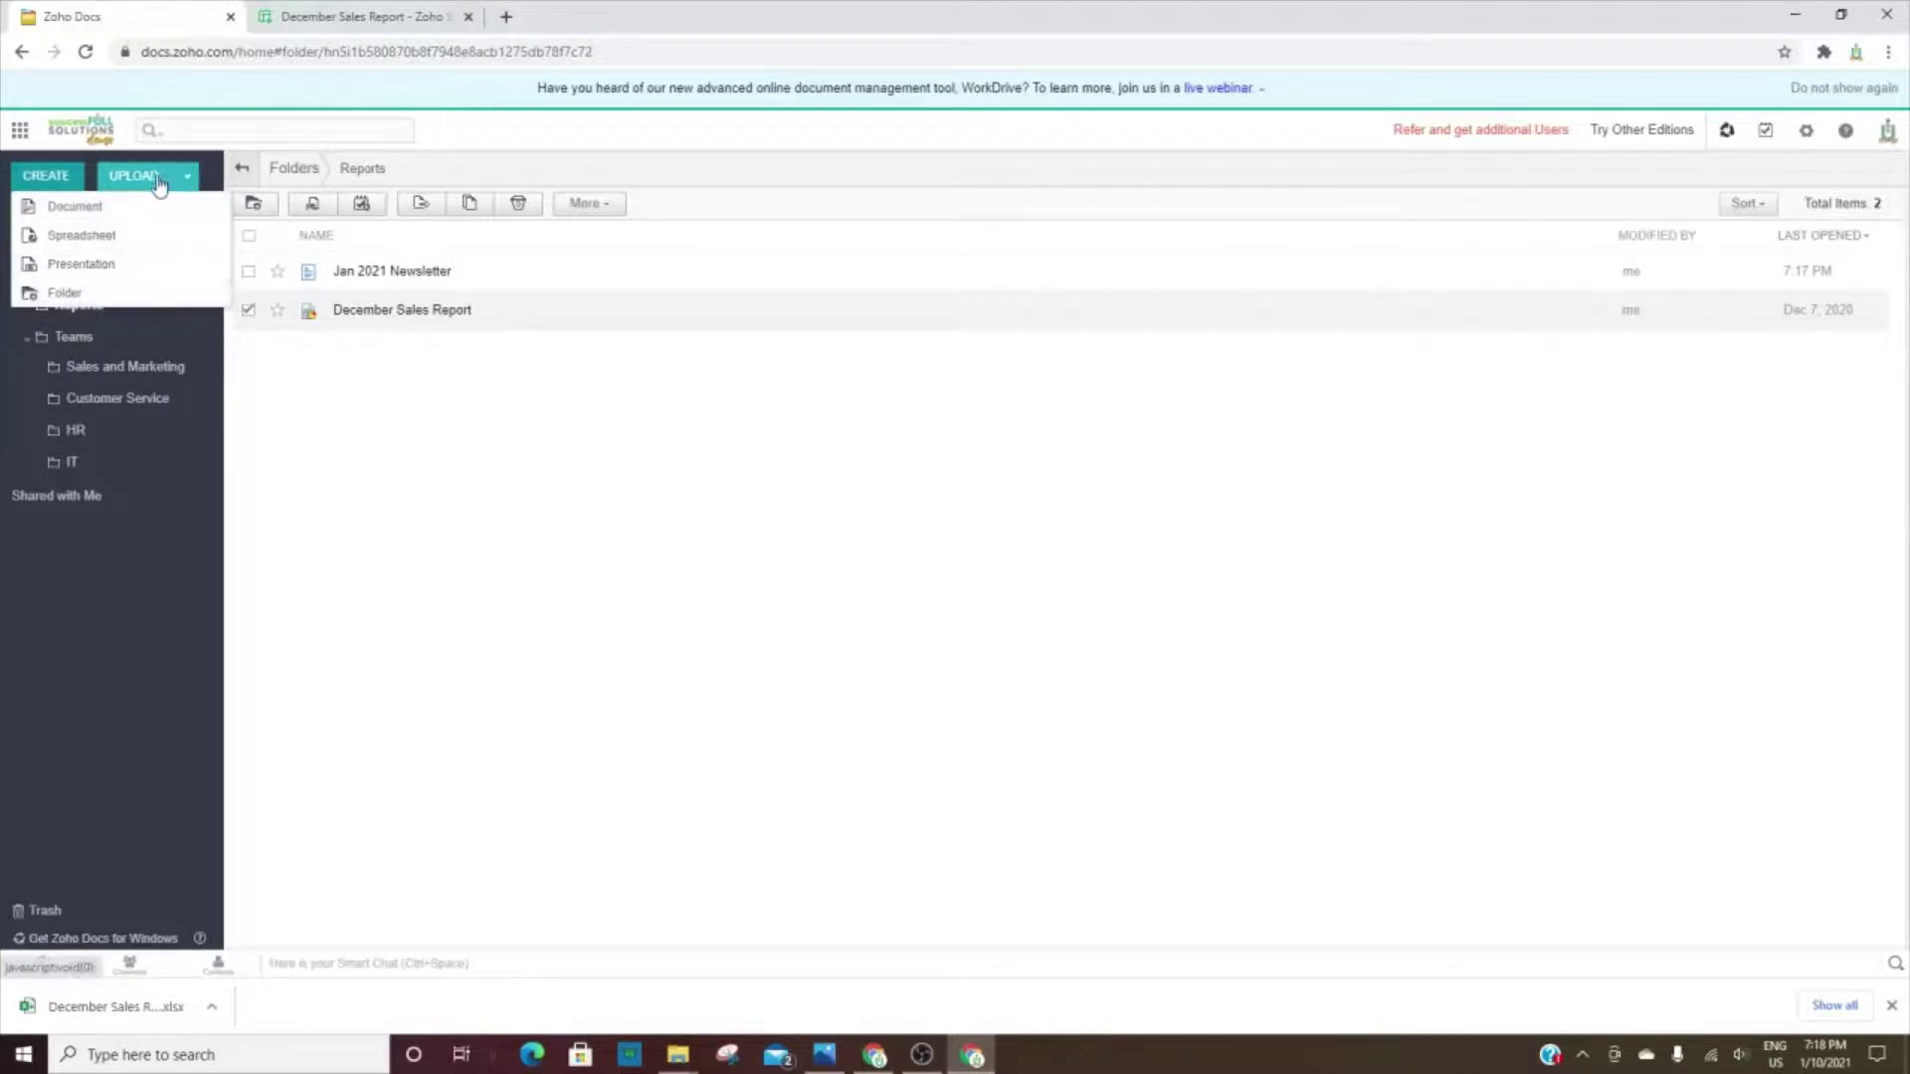
pyautogui.click(315, 439)
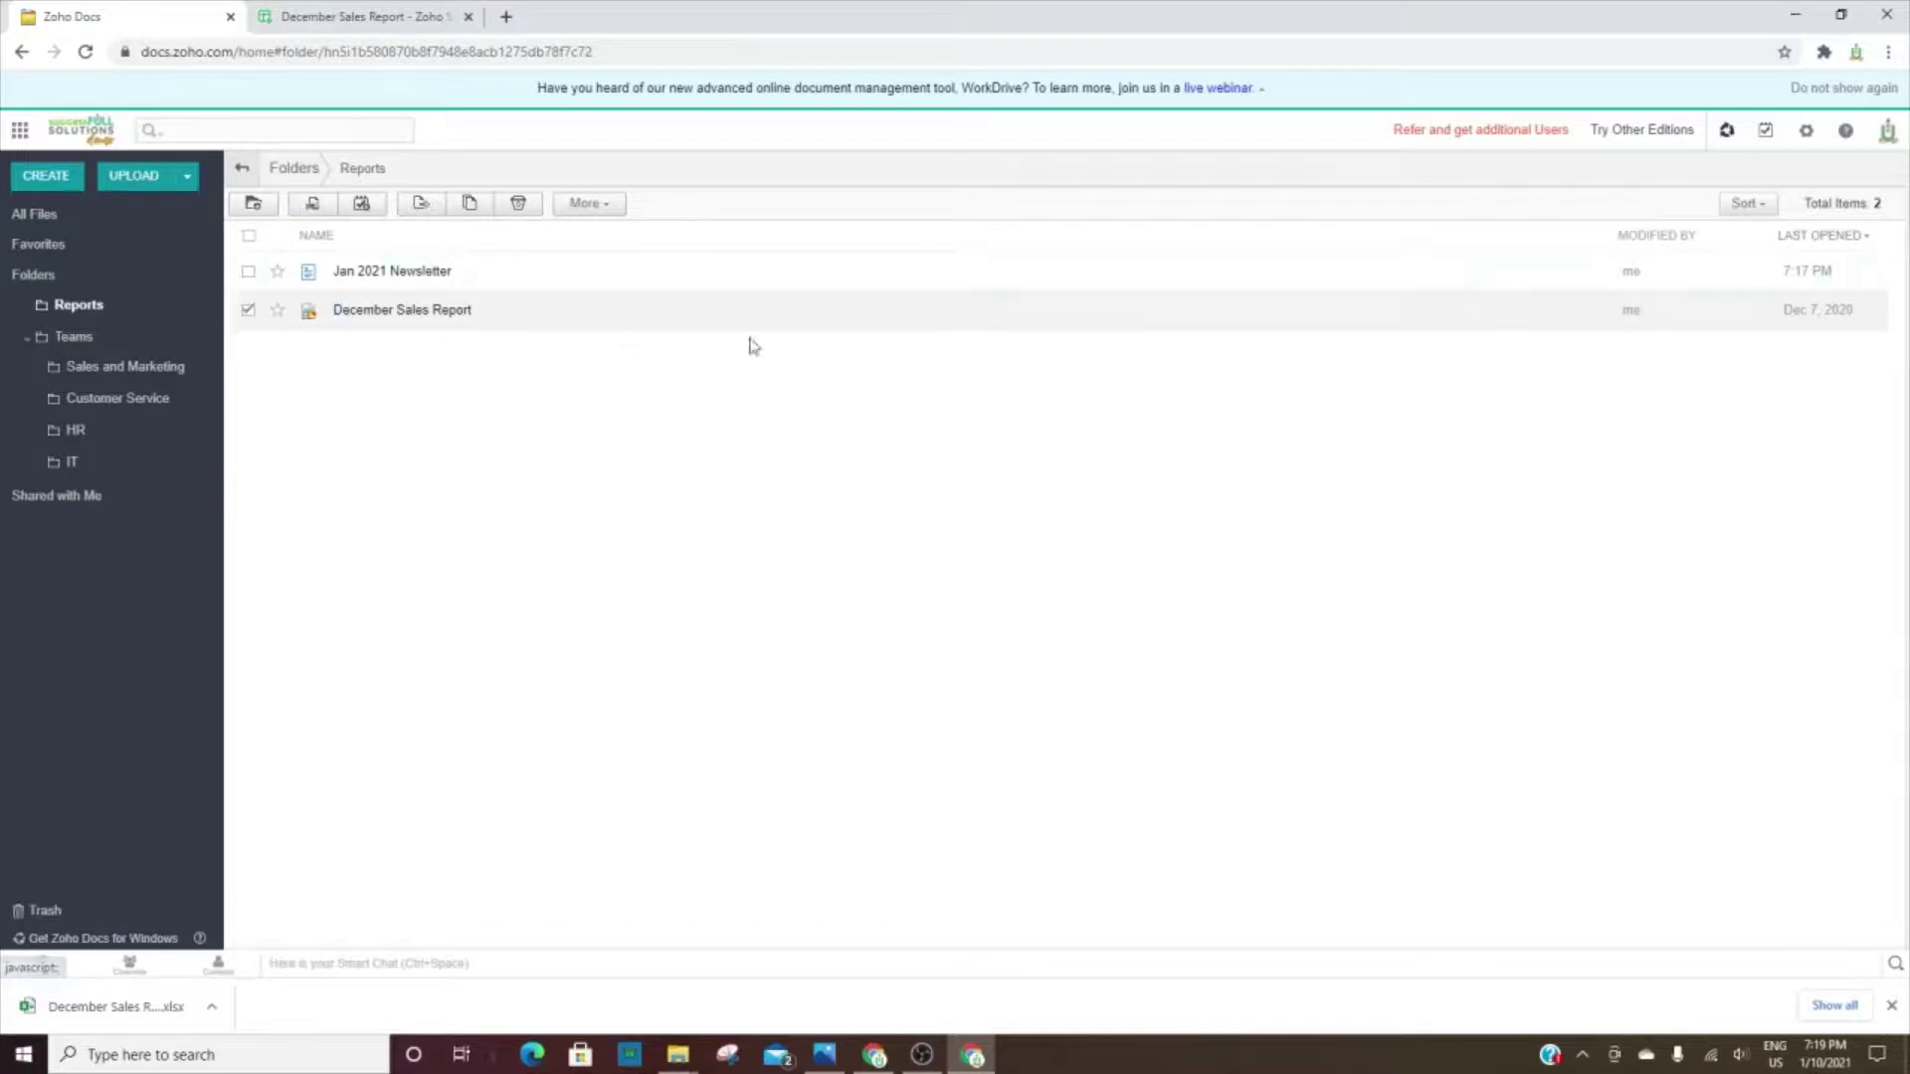
# Step: View the files shared with this account and go back to the list of all files
pyautogui.moveTo(1428, 324)
pyautogui.click(146, 496)
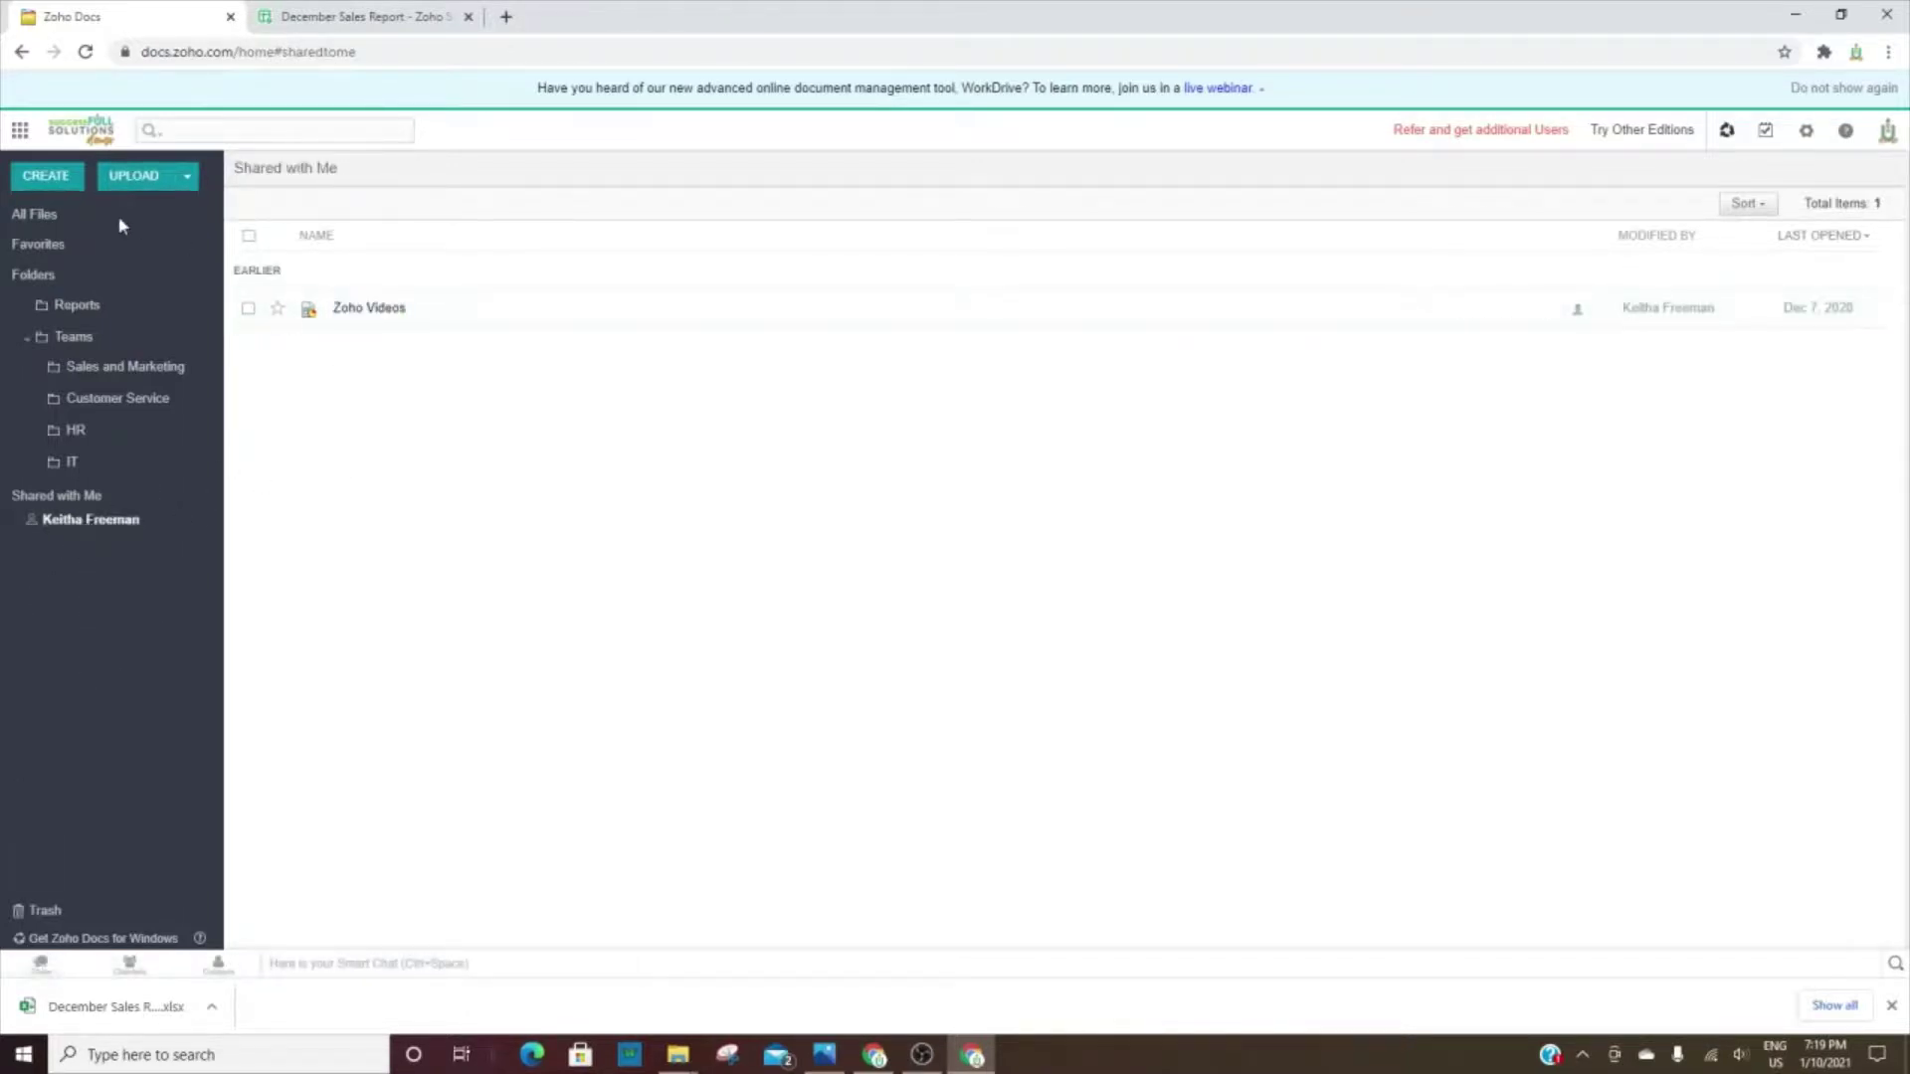
pyautogui.click(42, 217)
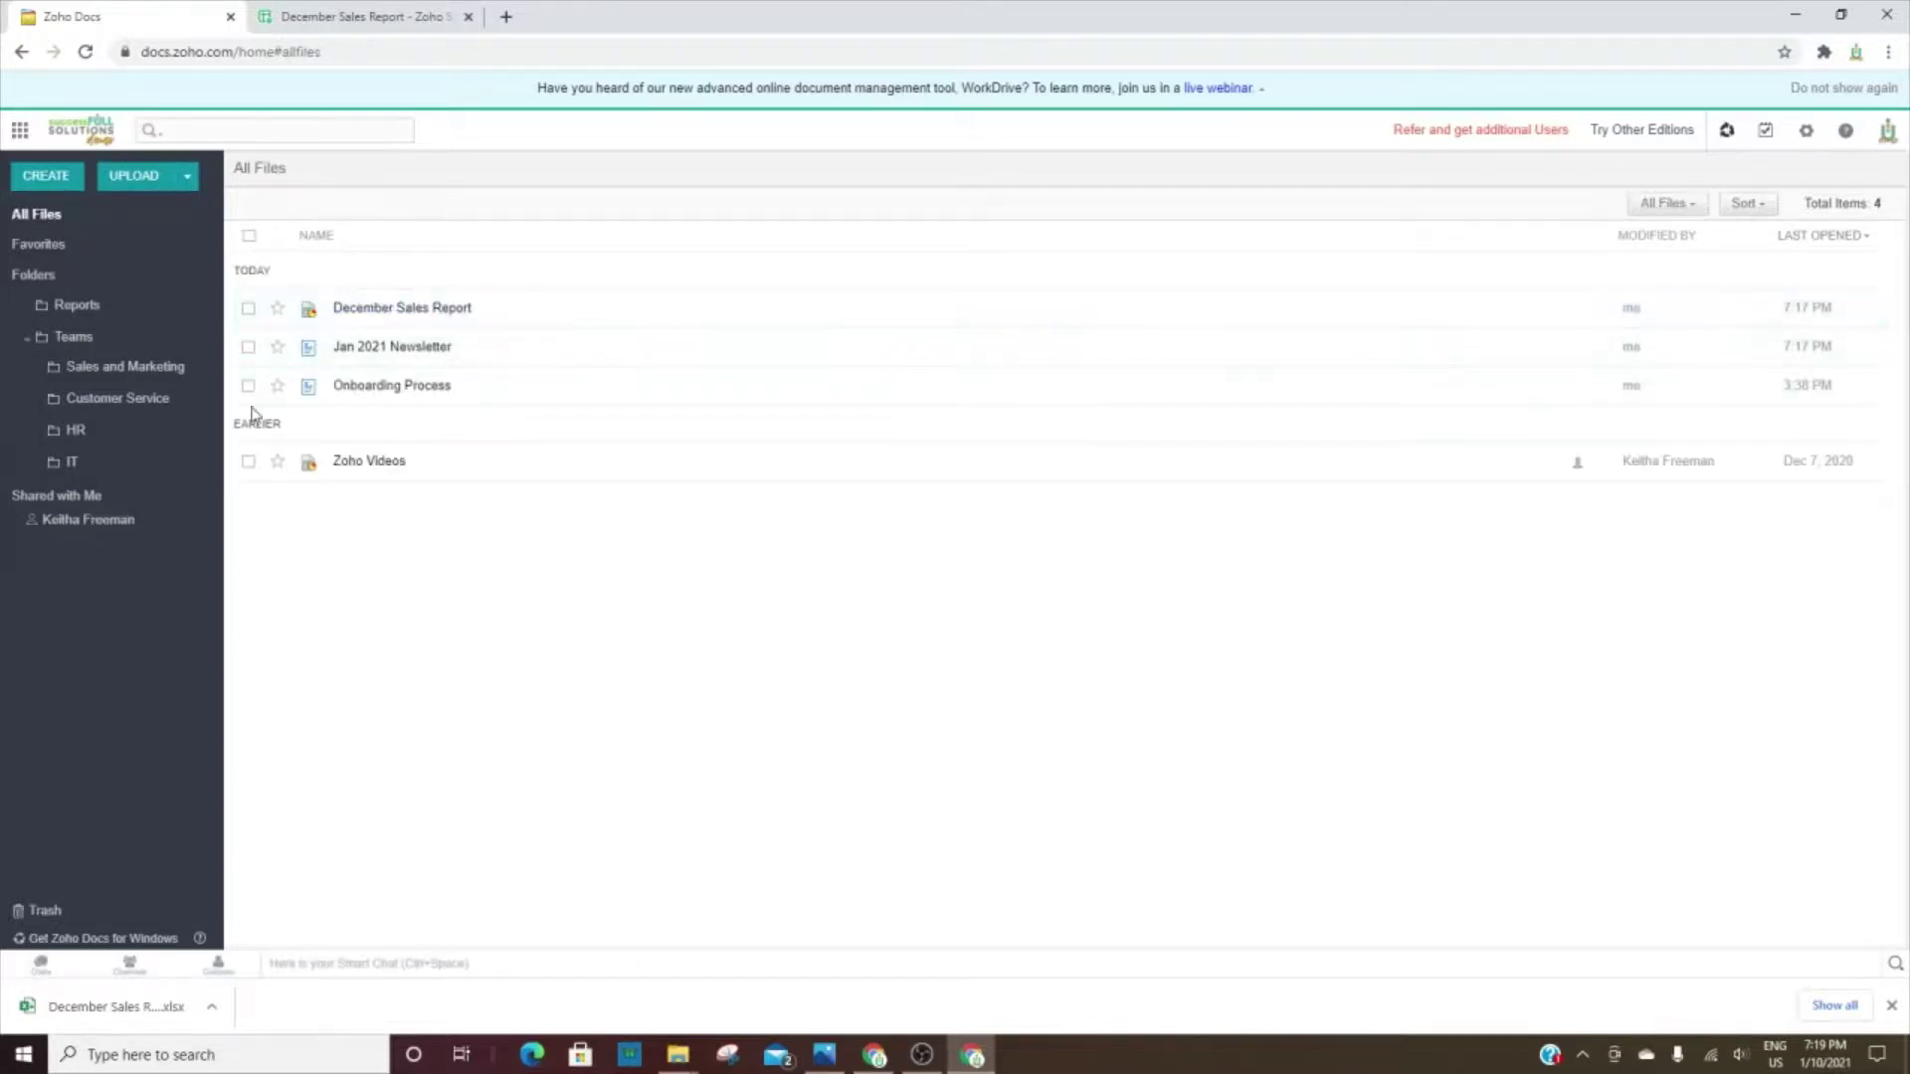
# Step: Select the Zoho Videos spreadsheet and review the additional actions available for it, such as export formats and properties
pyautogui.click(249, 462)
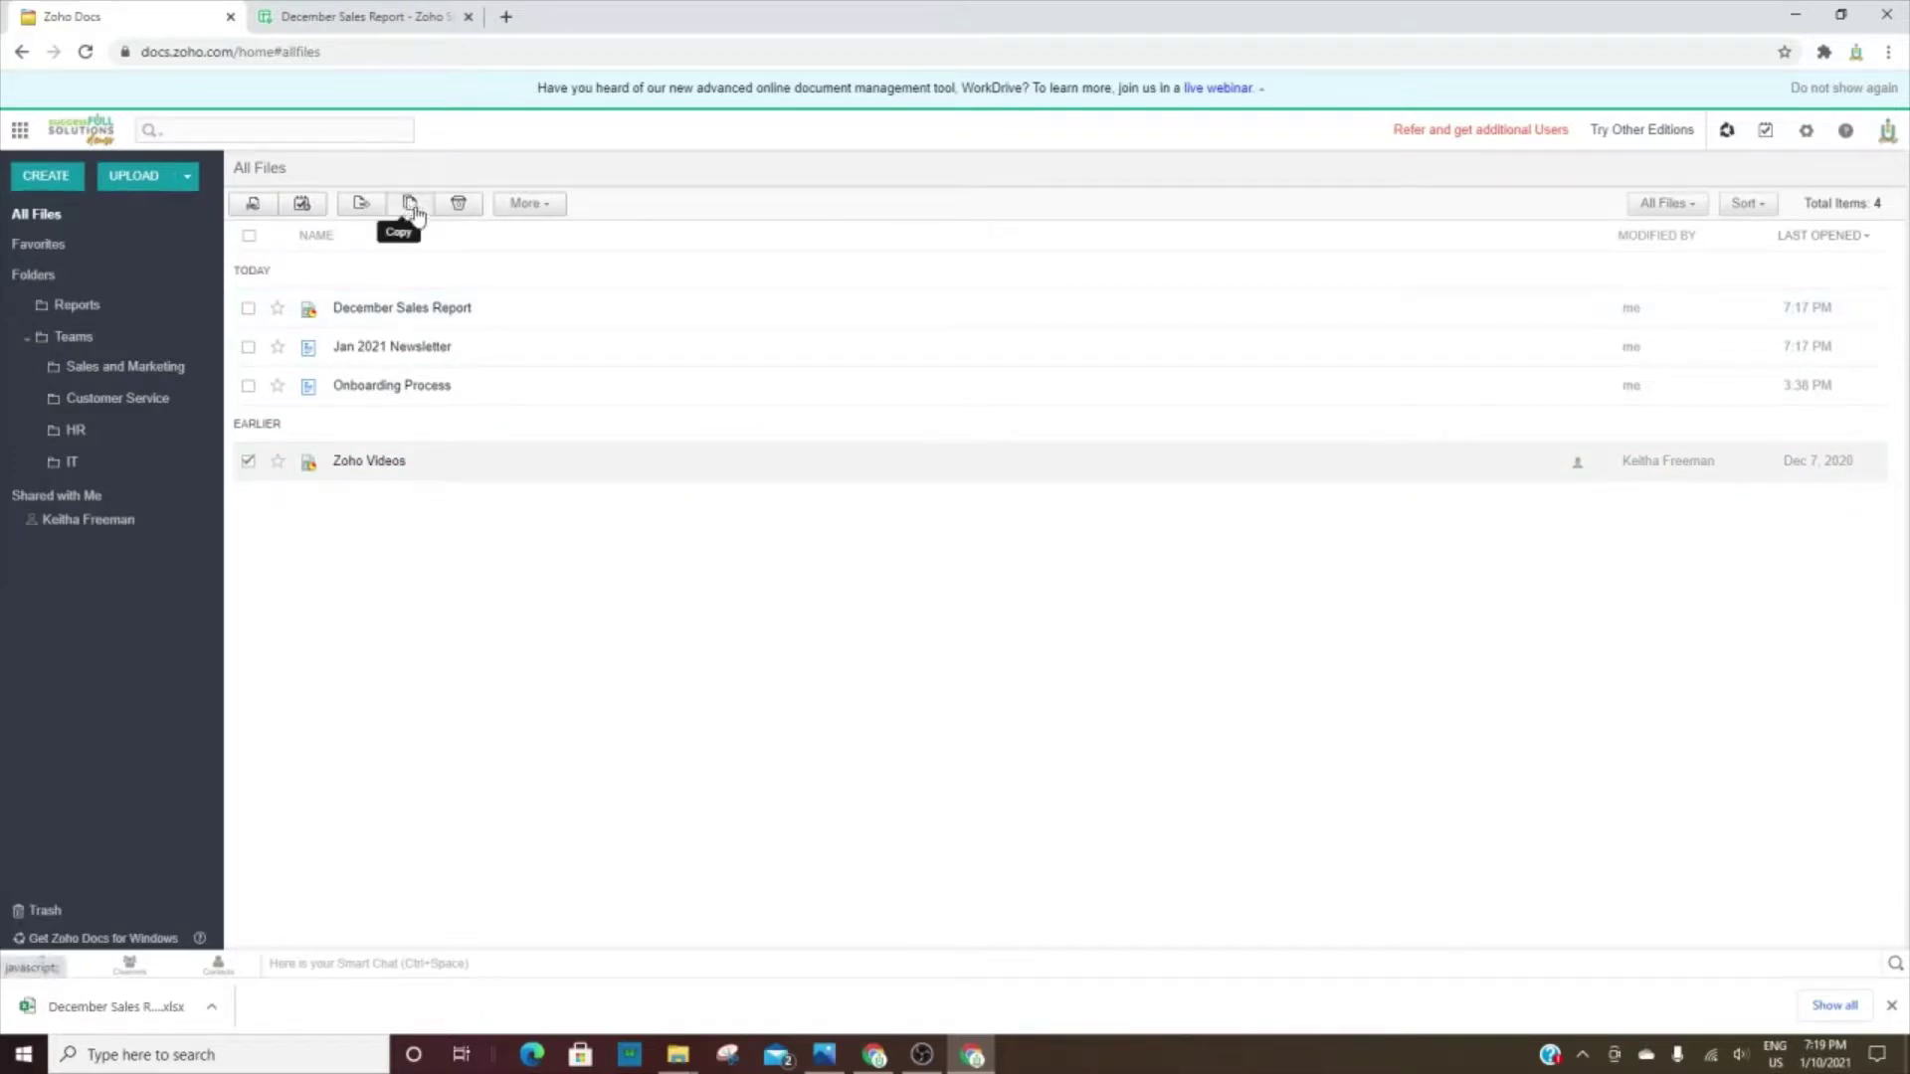
pyautogui.click(519, 207)
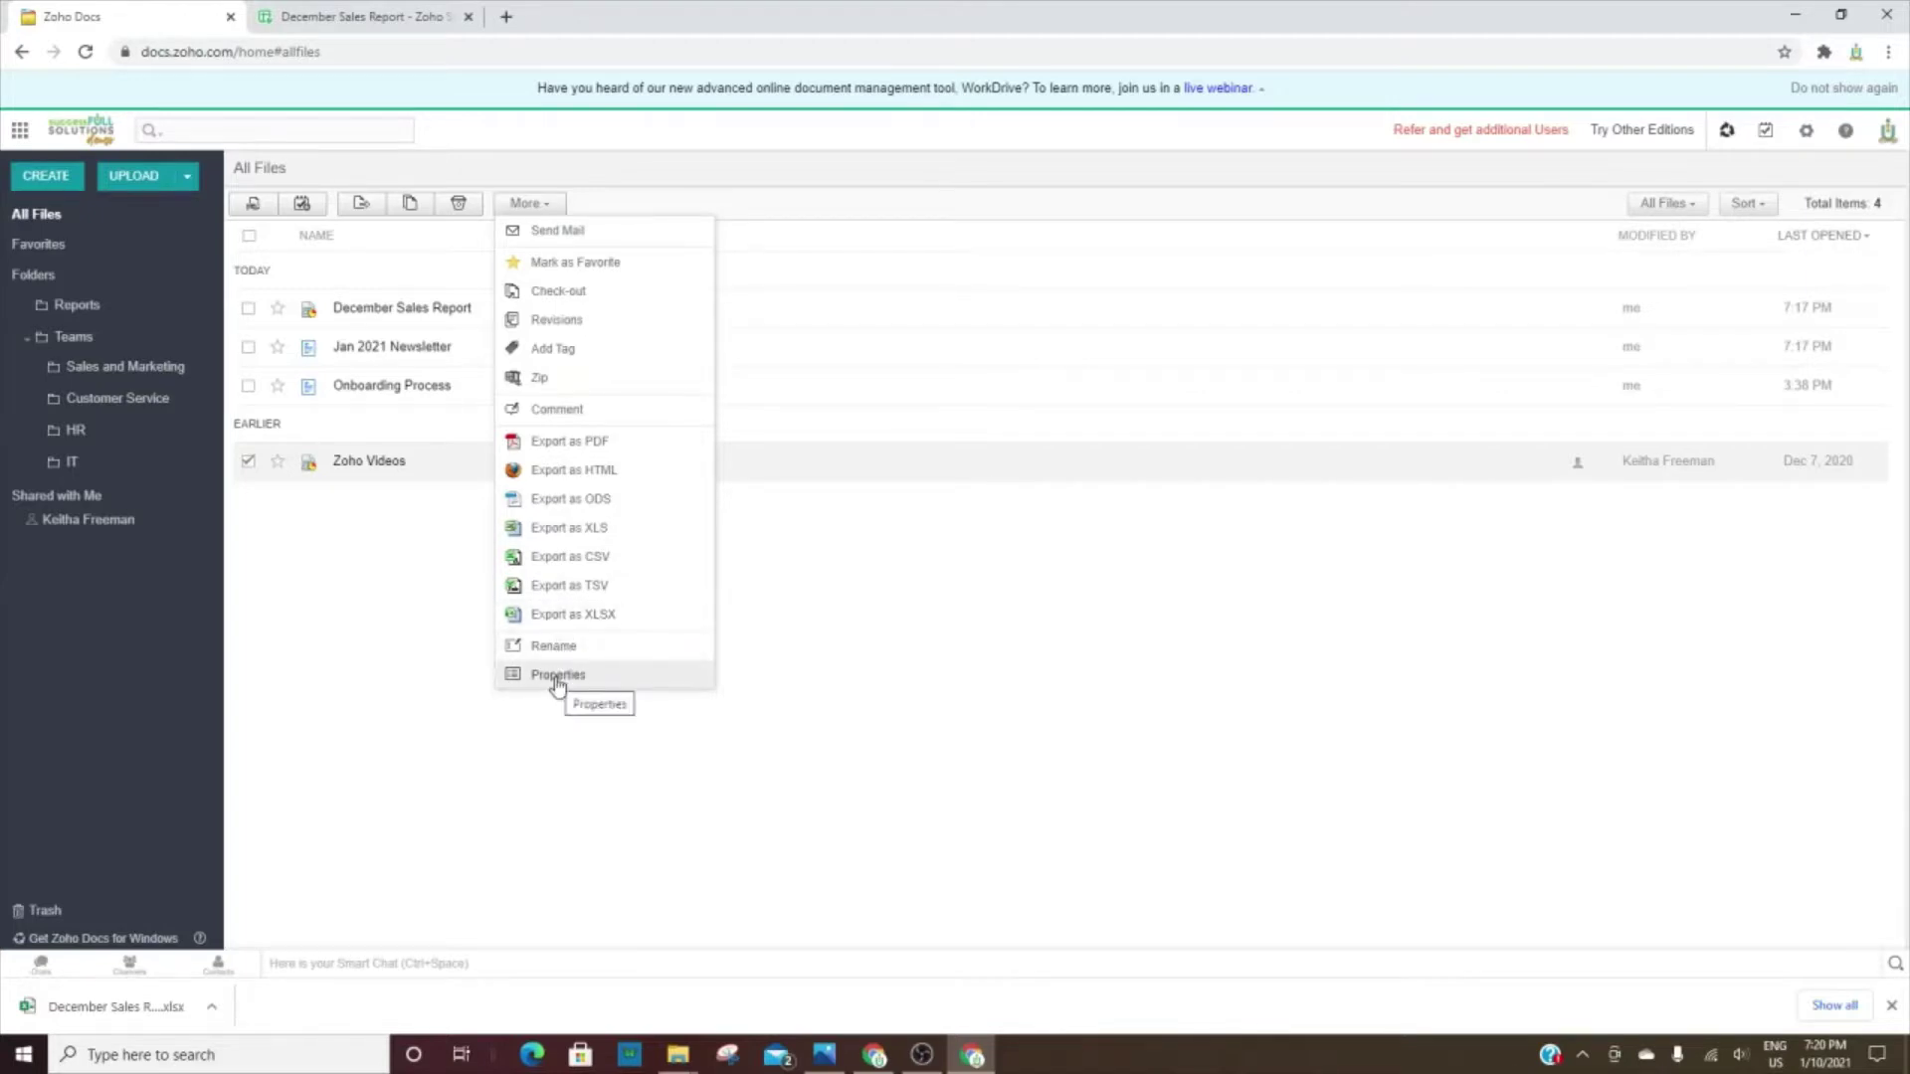
pyautogui.click(831, 674)
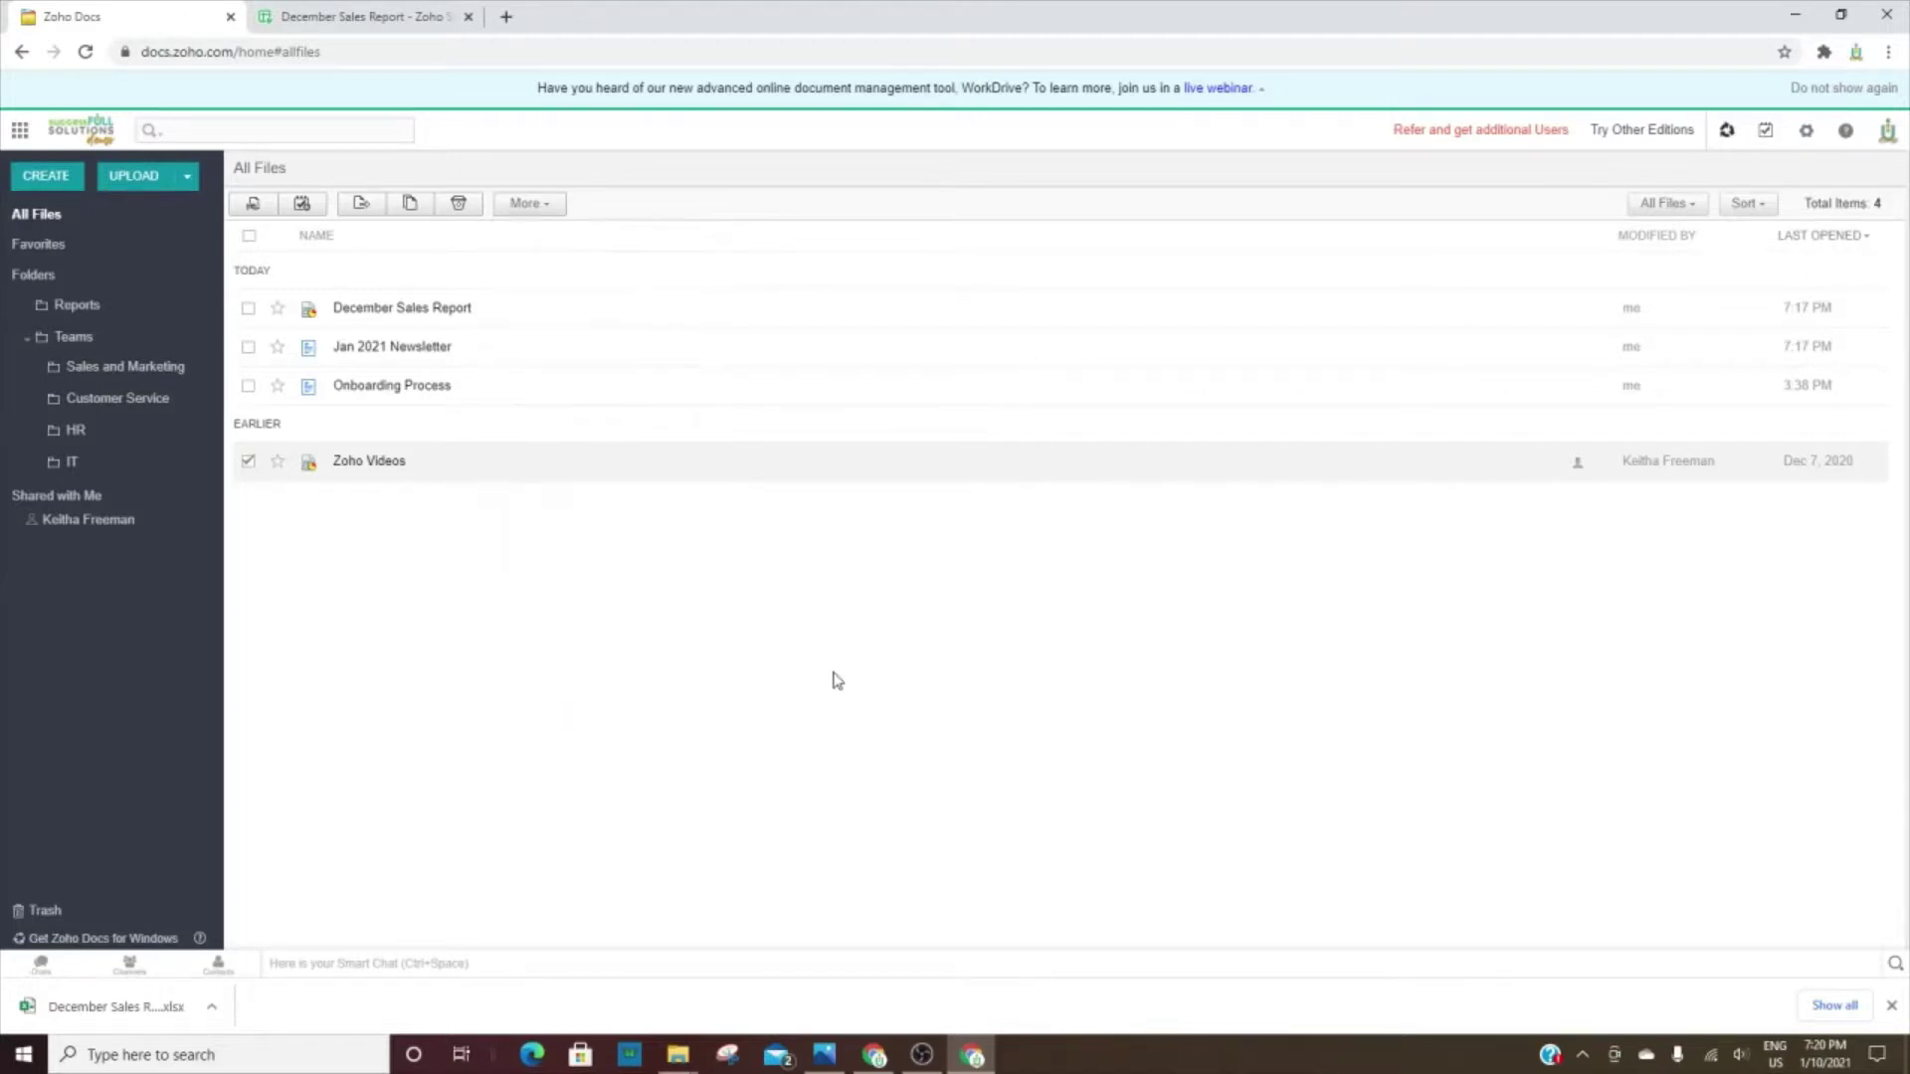
# Step: Review the settings options, and examine the synced Zoho Docs folders in File Explorer
pyautogui.click(1806, 131)
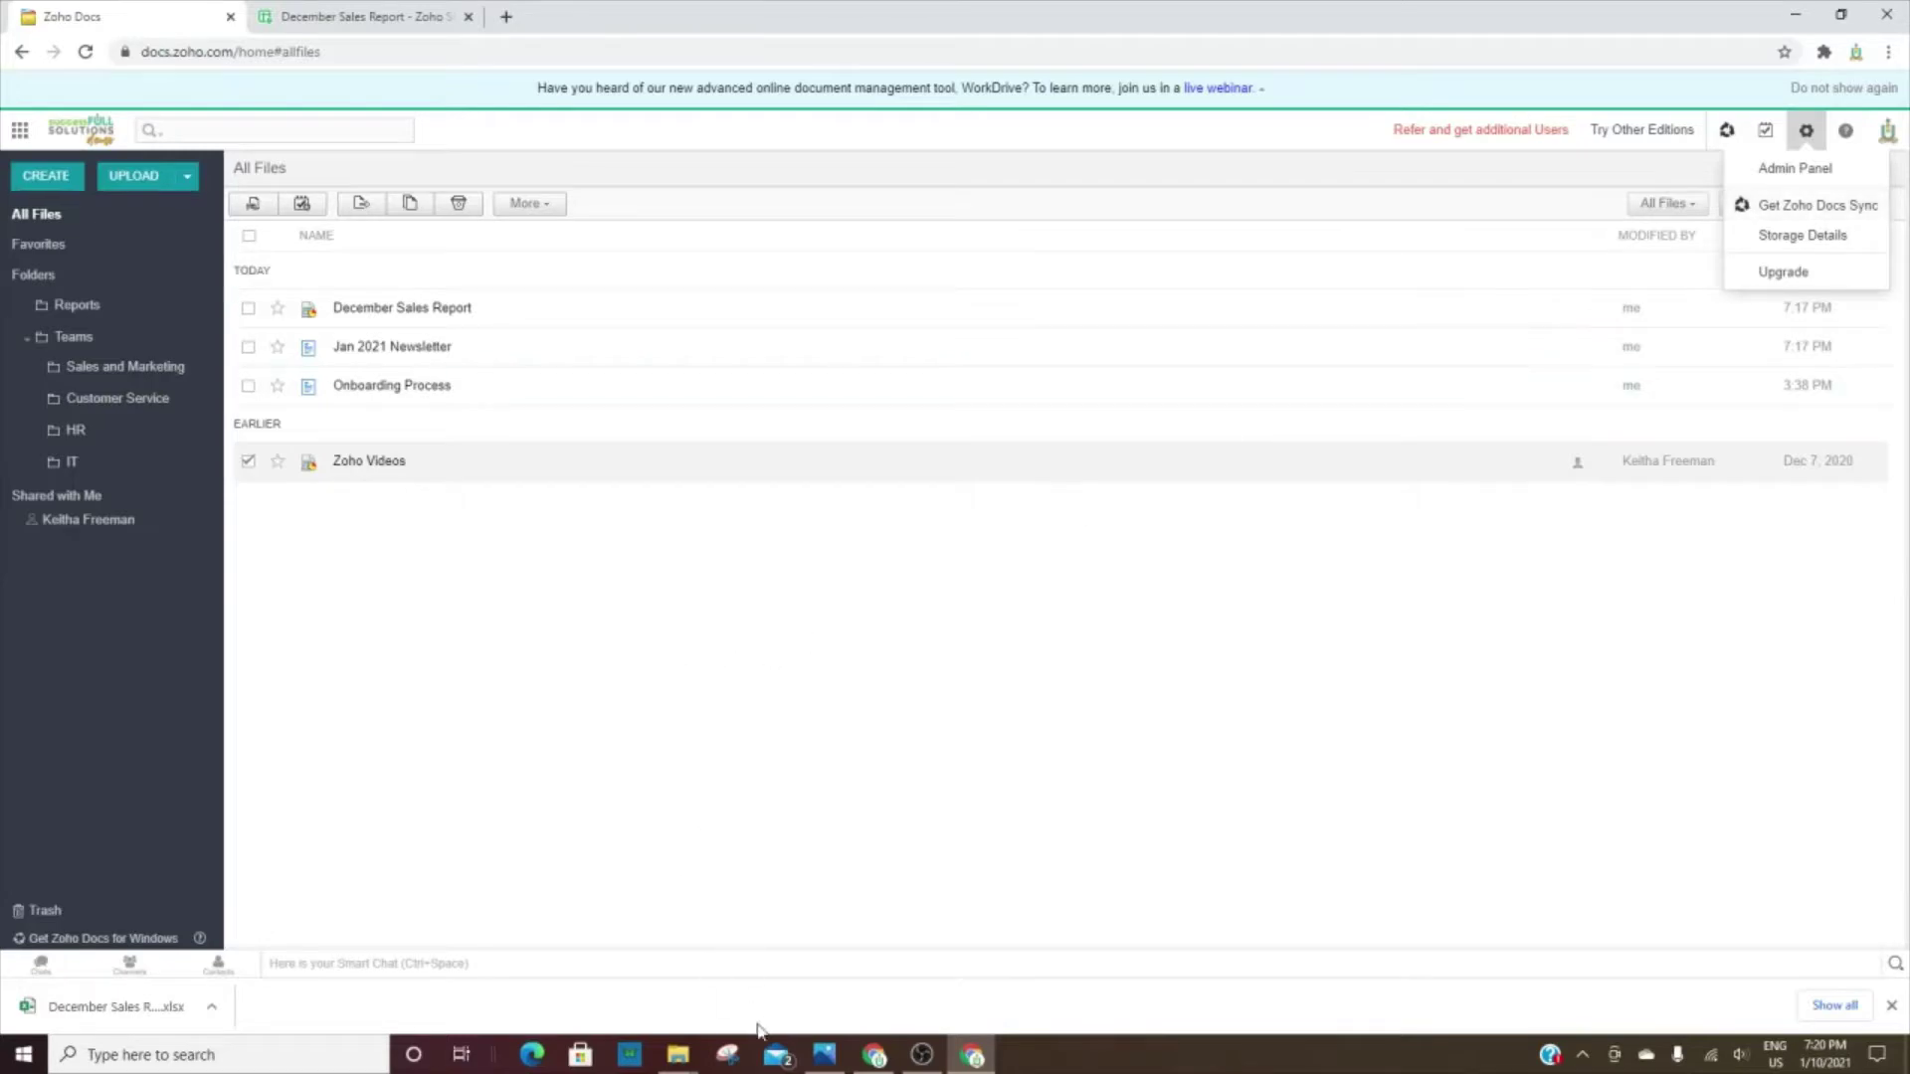
pyautogui.moveTo(687, 1057)
pyautogui.click(554, 1007)
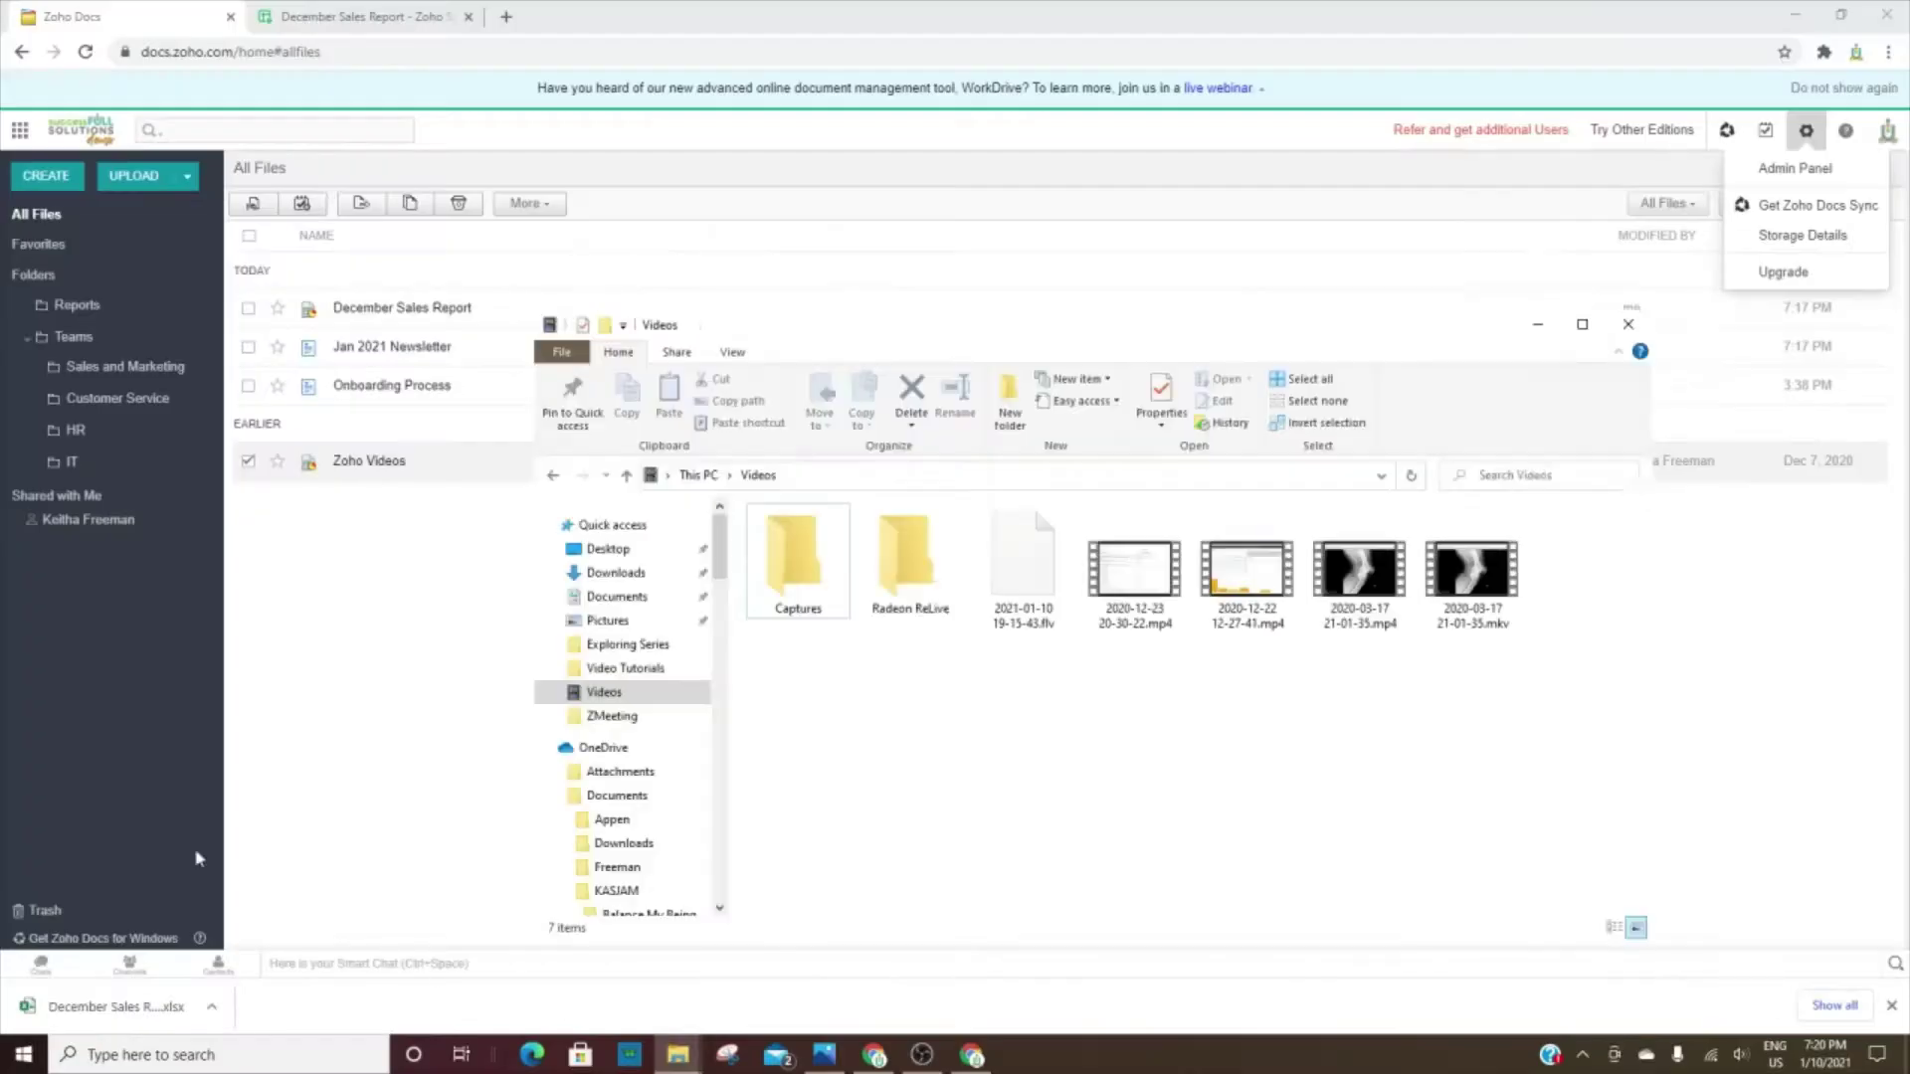
pyautogui.click(616, 572)
pyautogui.click(545, 708)
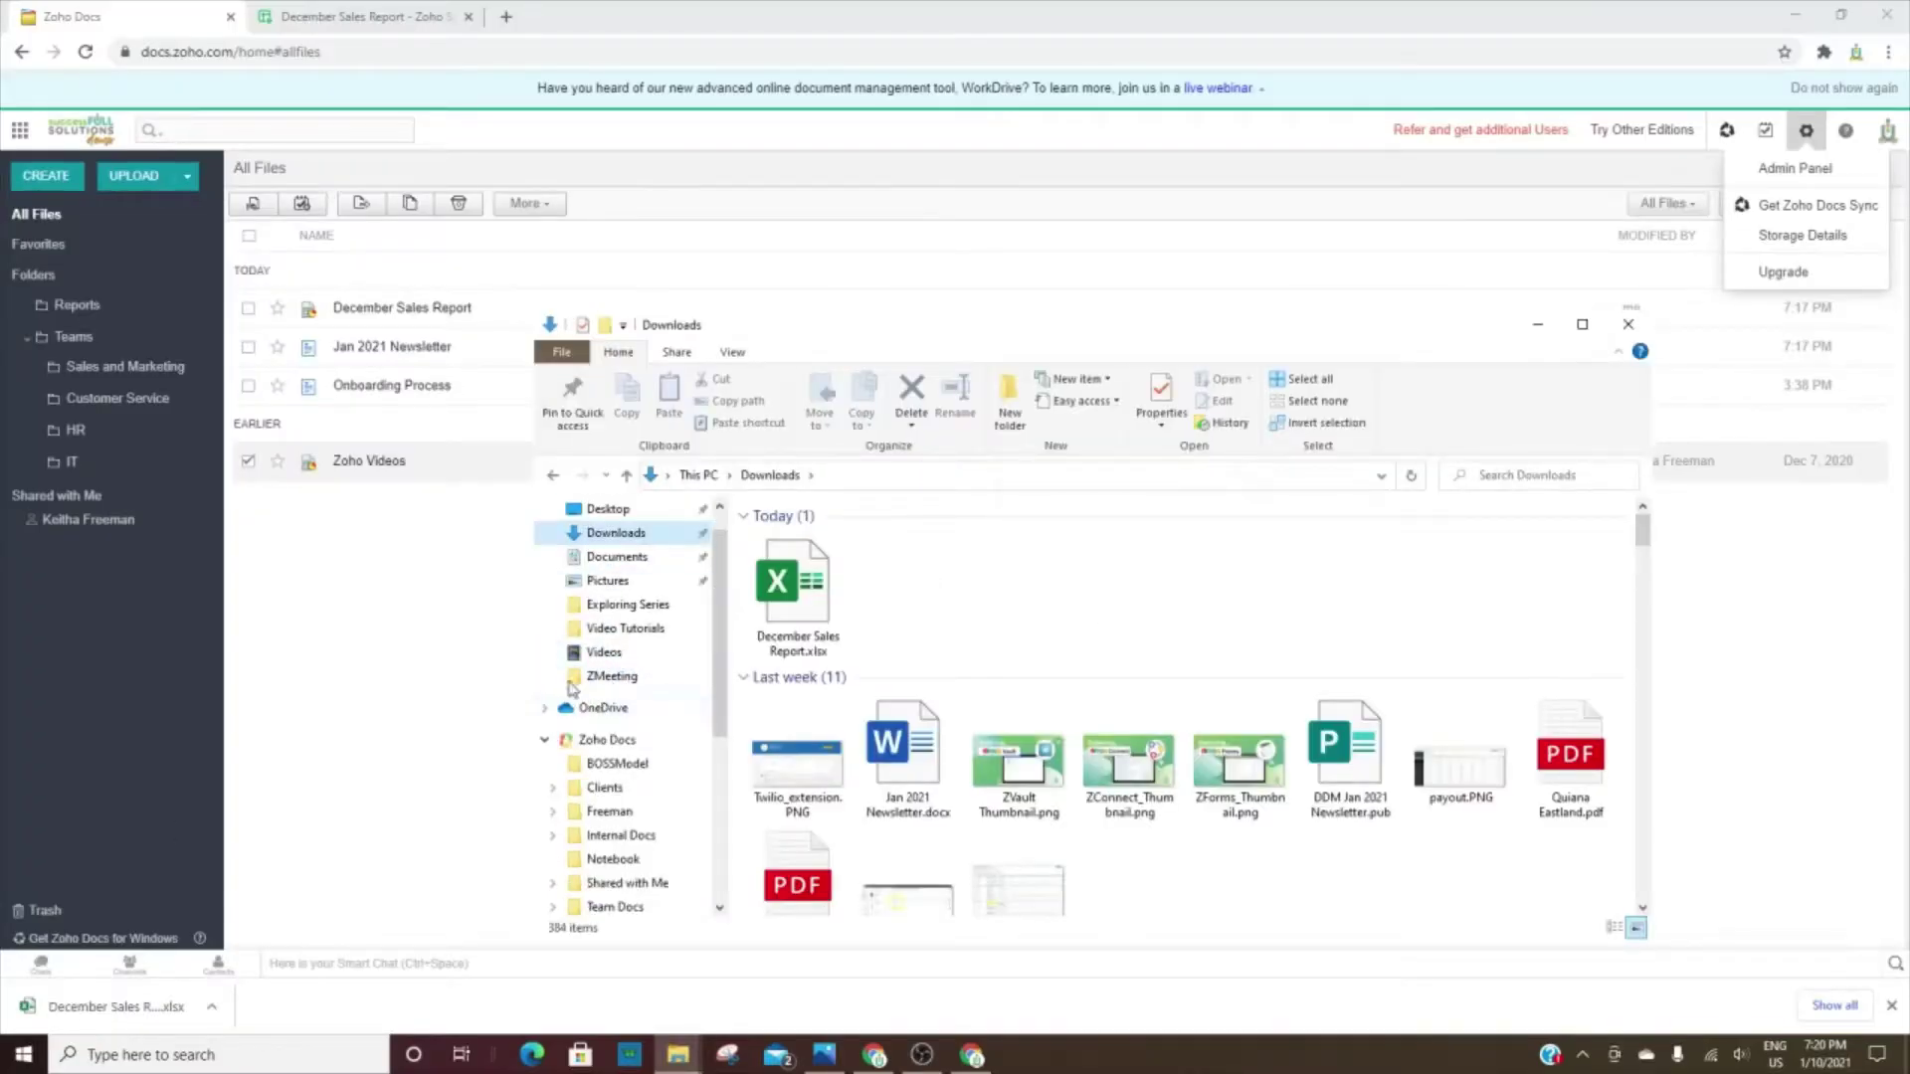
pyautogui.scroll(-1, 596, 697)
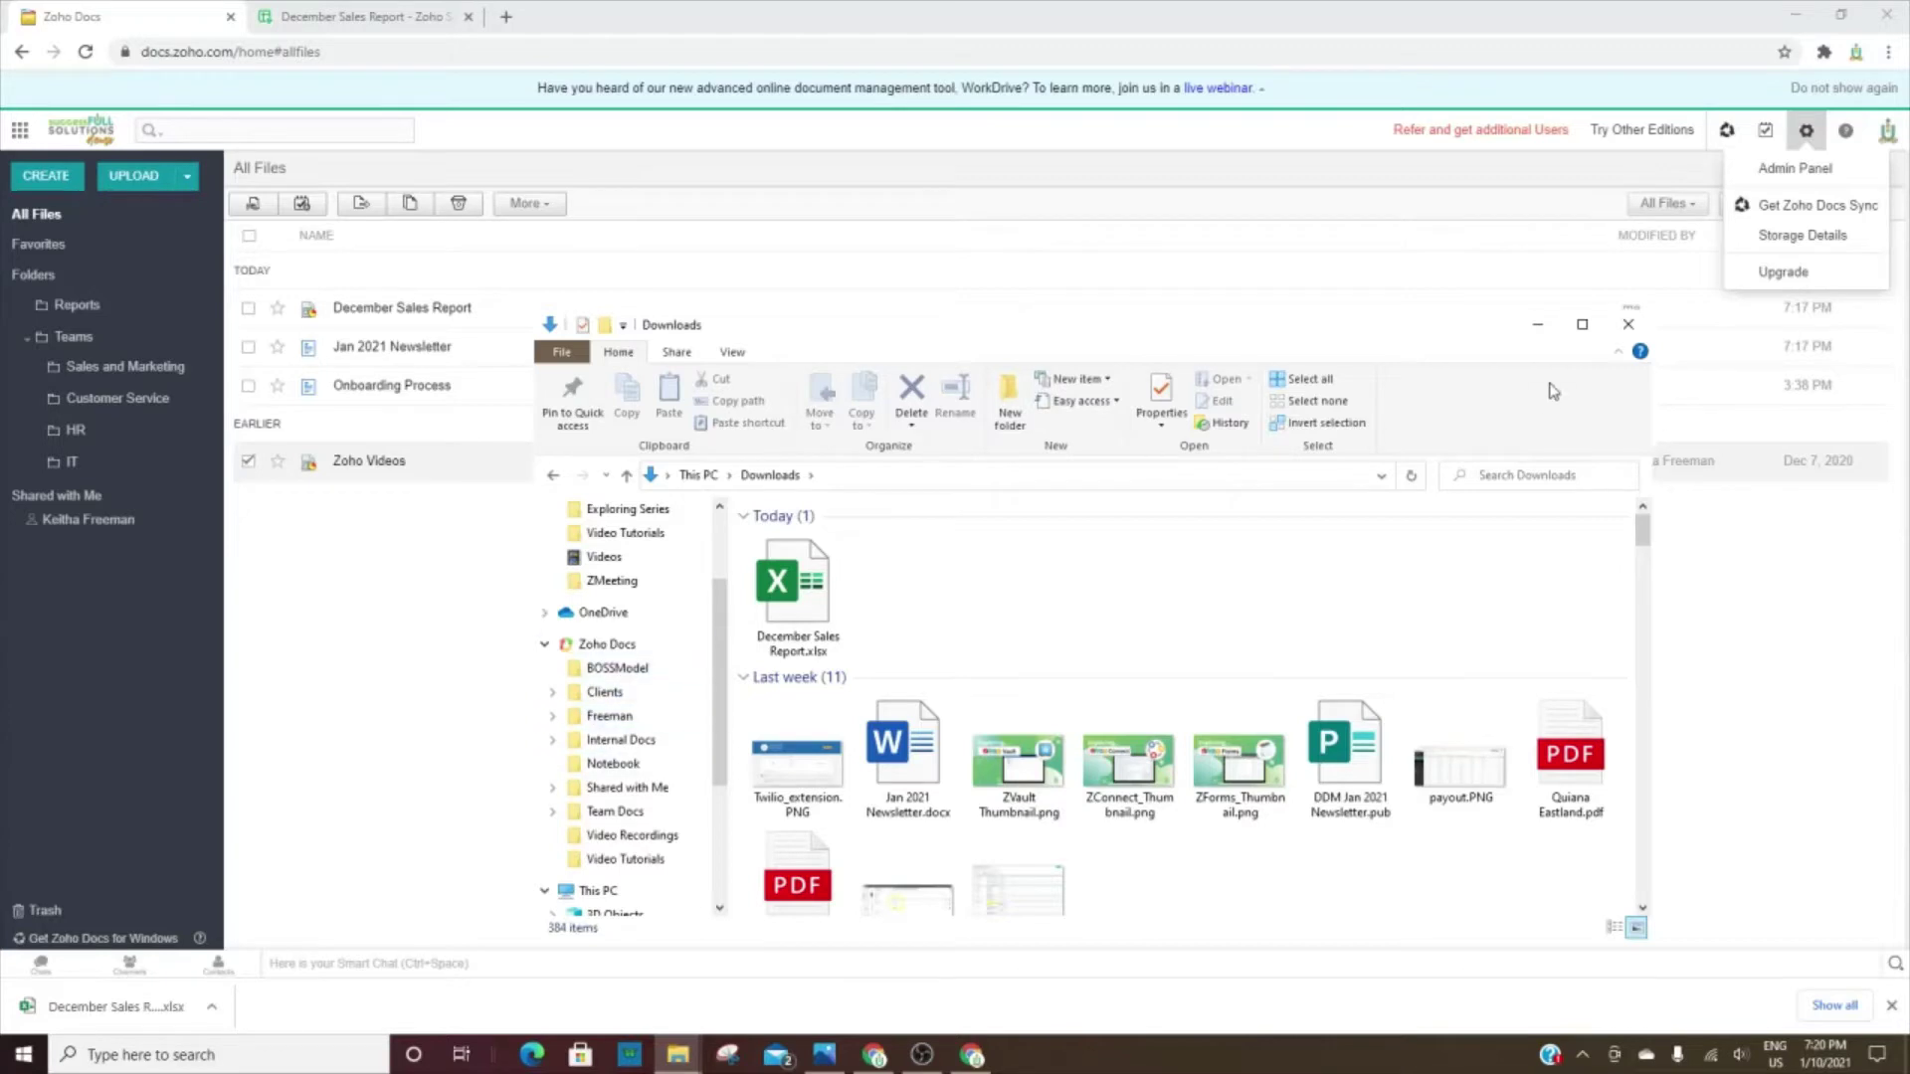
pyautogui.click(1812, 329)
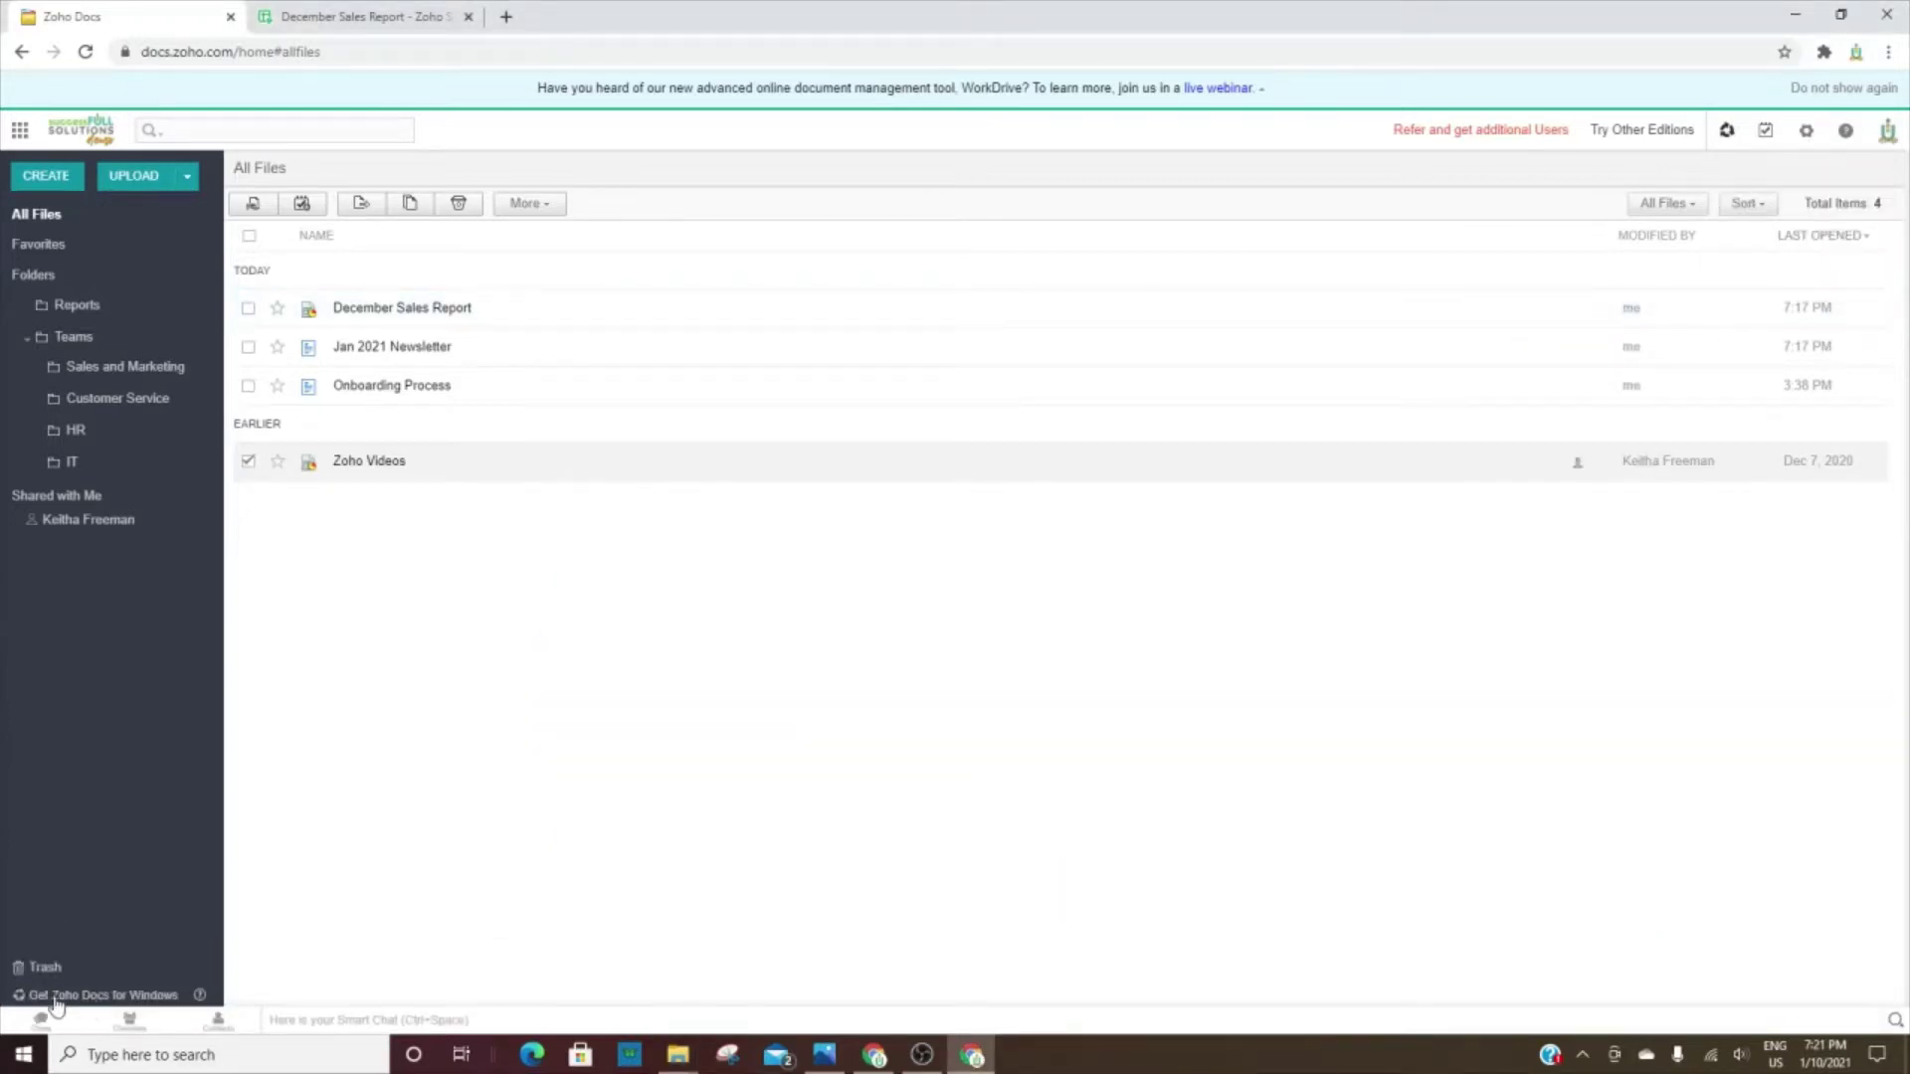
# Step: Start downloading the Zoho Docs desktop installer for Windows and return to the file list
pyautogui.click(123, 996)
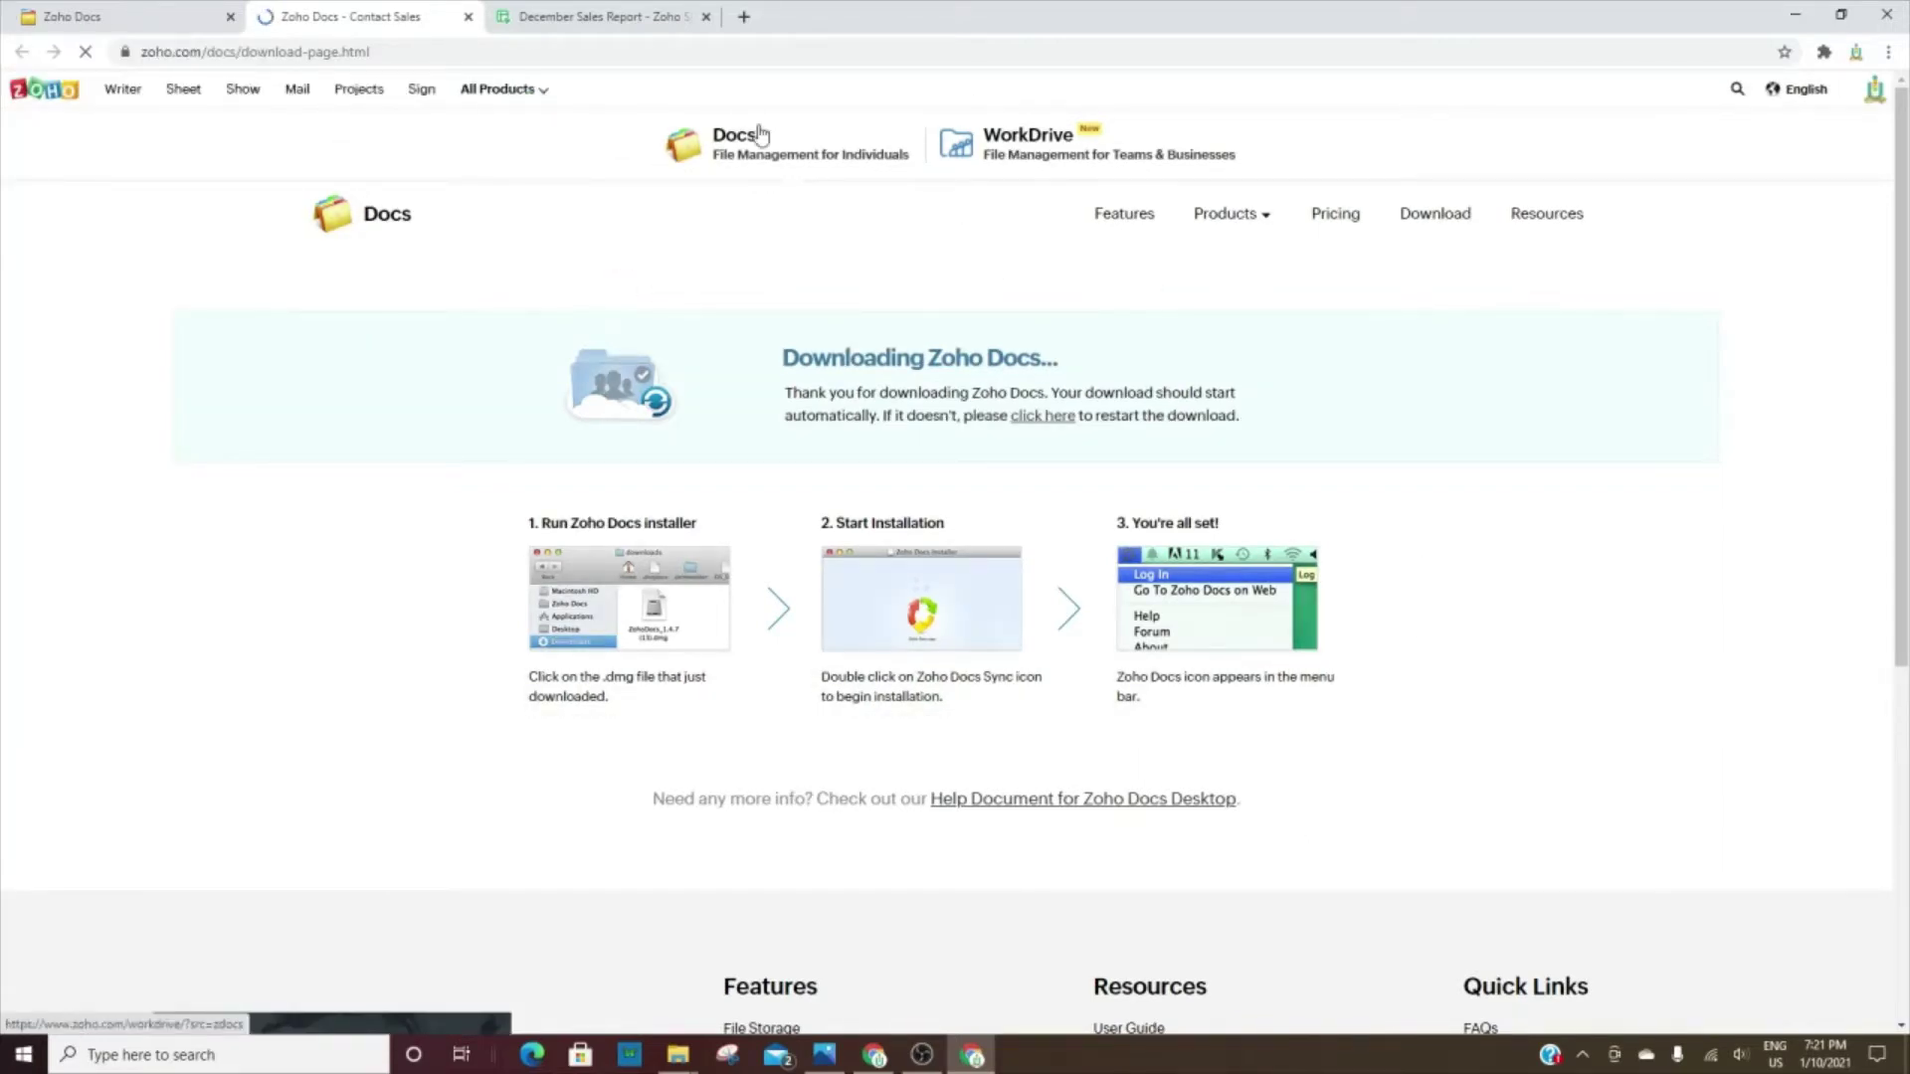
pyautogui.click(114, 17)
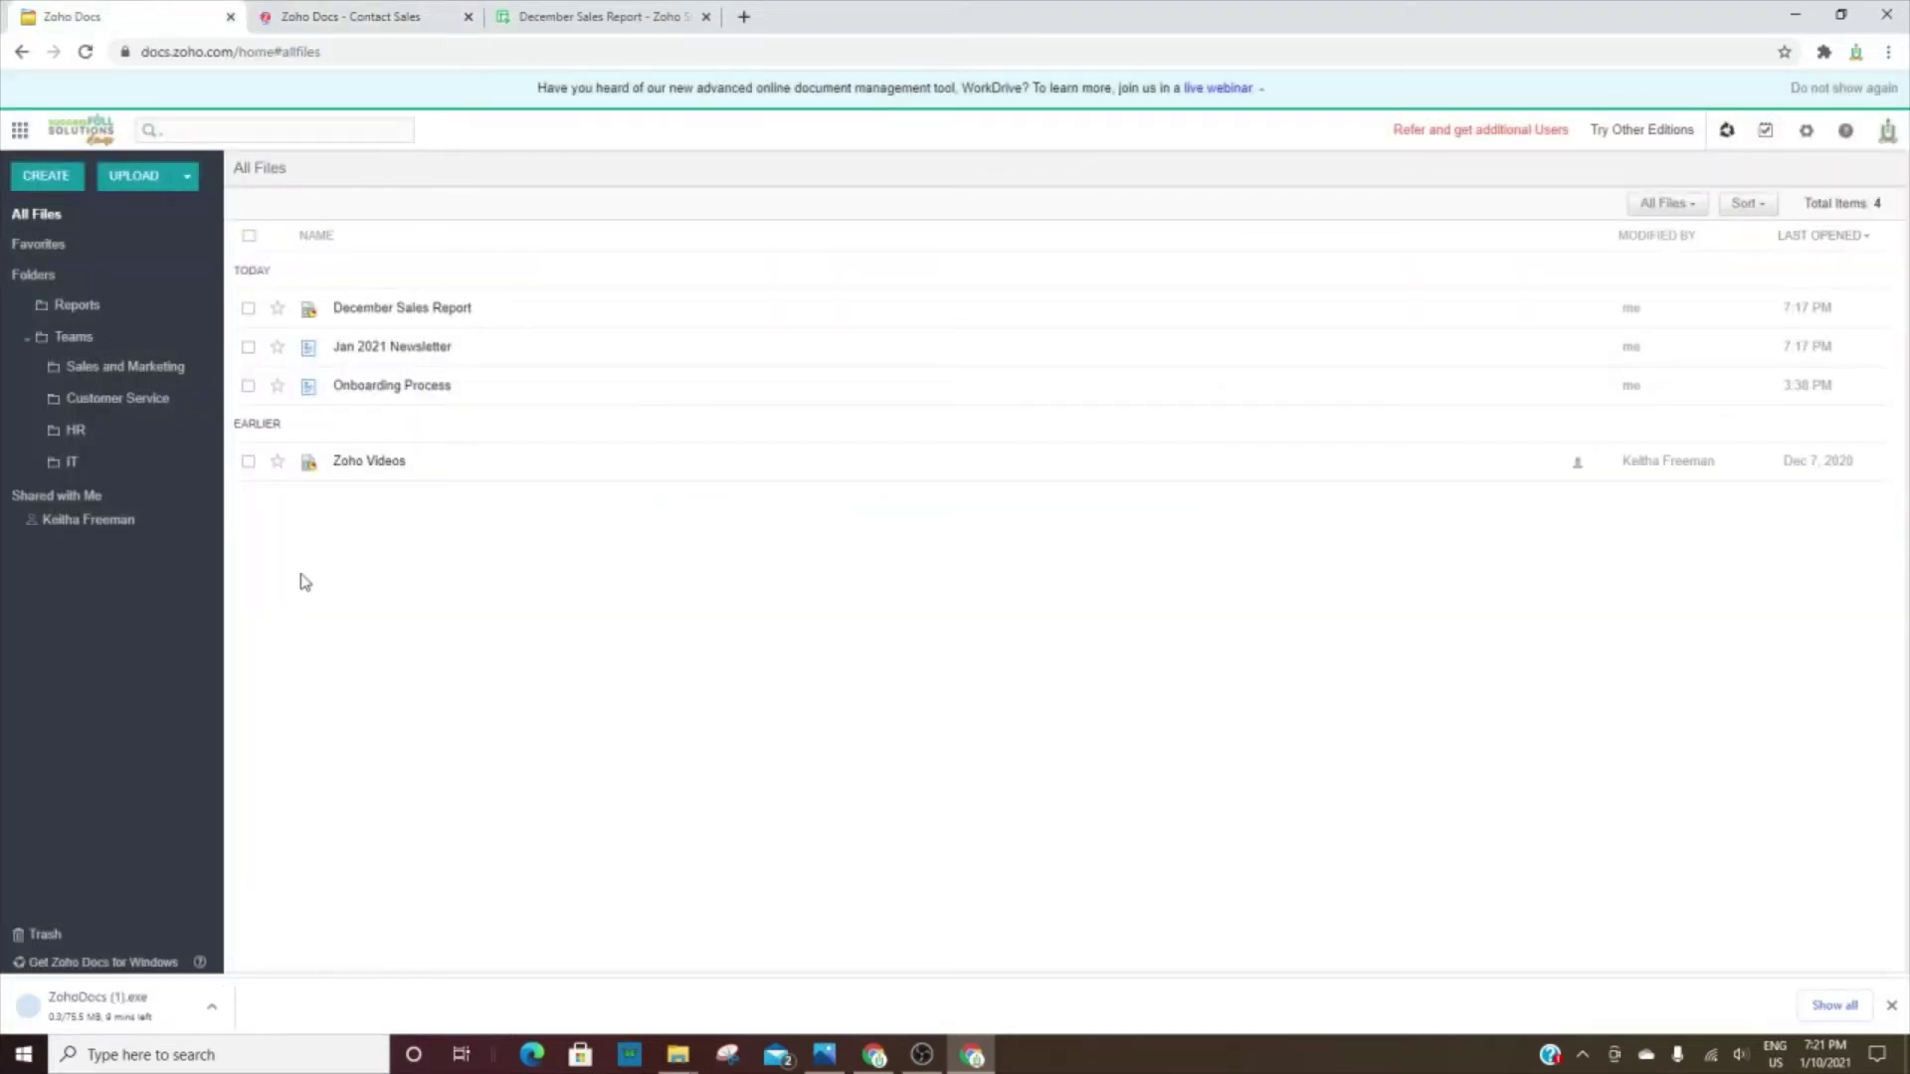
pyautogui.click(1892, 1008)
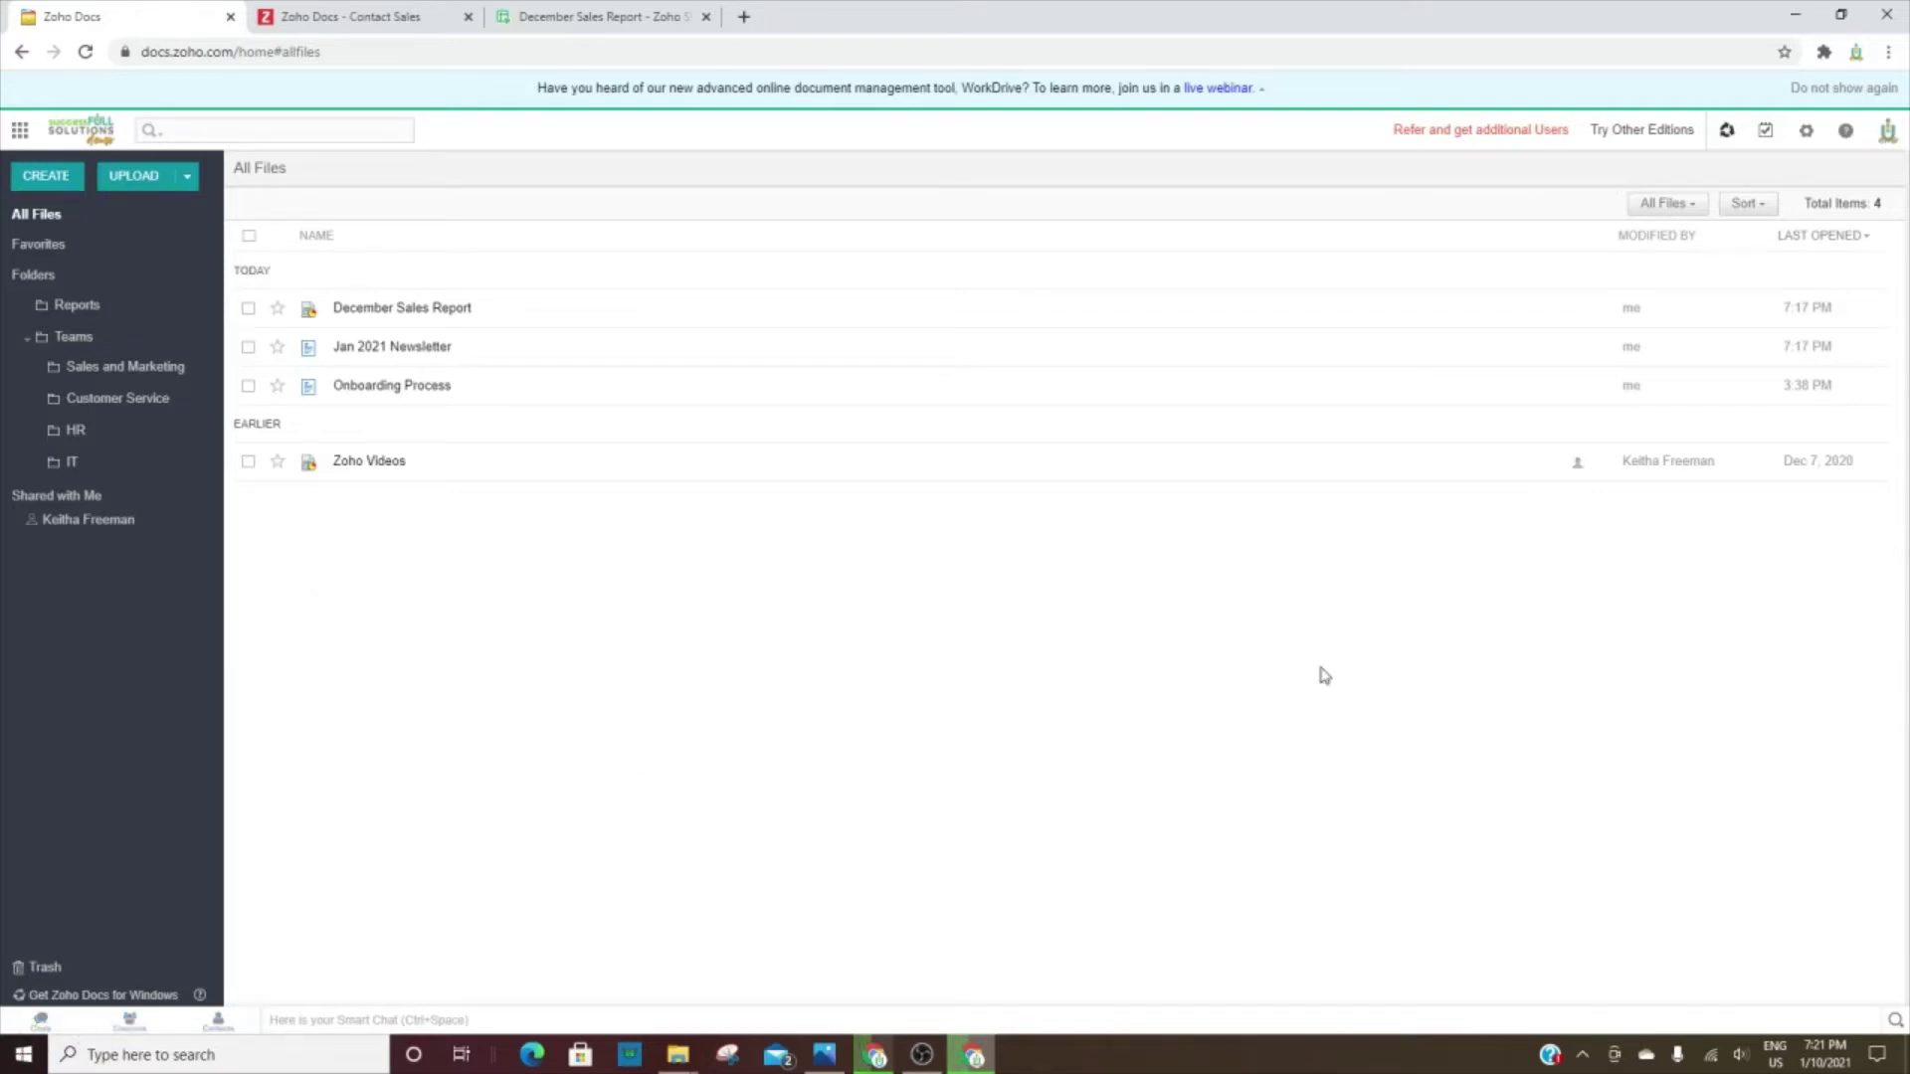
# Step: View the signed-in account's profile details and dismiss them
pyautogui.click(1888, 139)
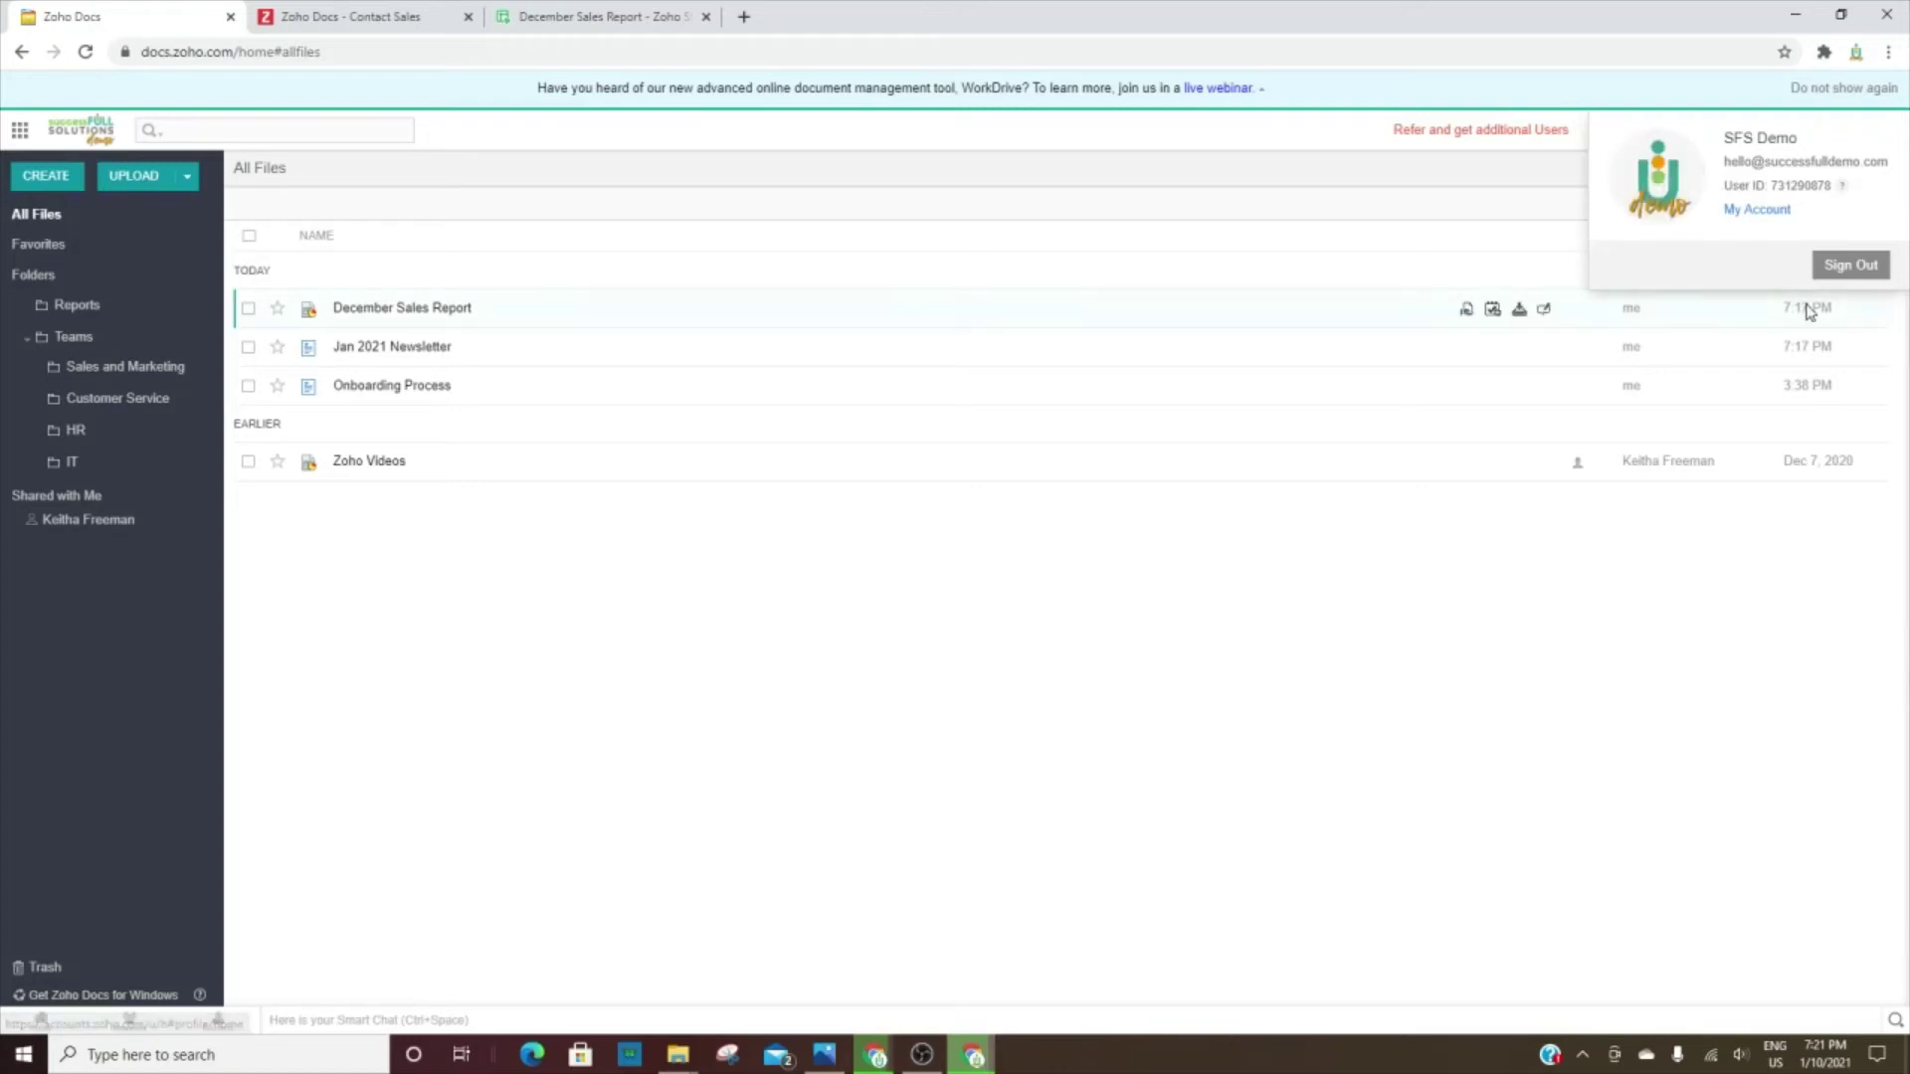
pyautogui.click(1761, 596)
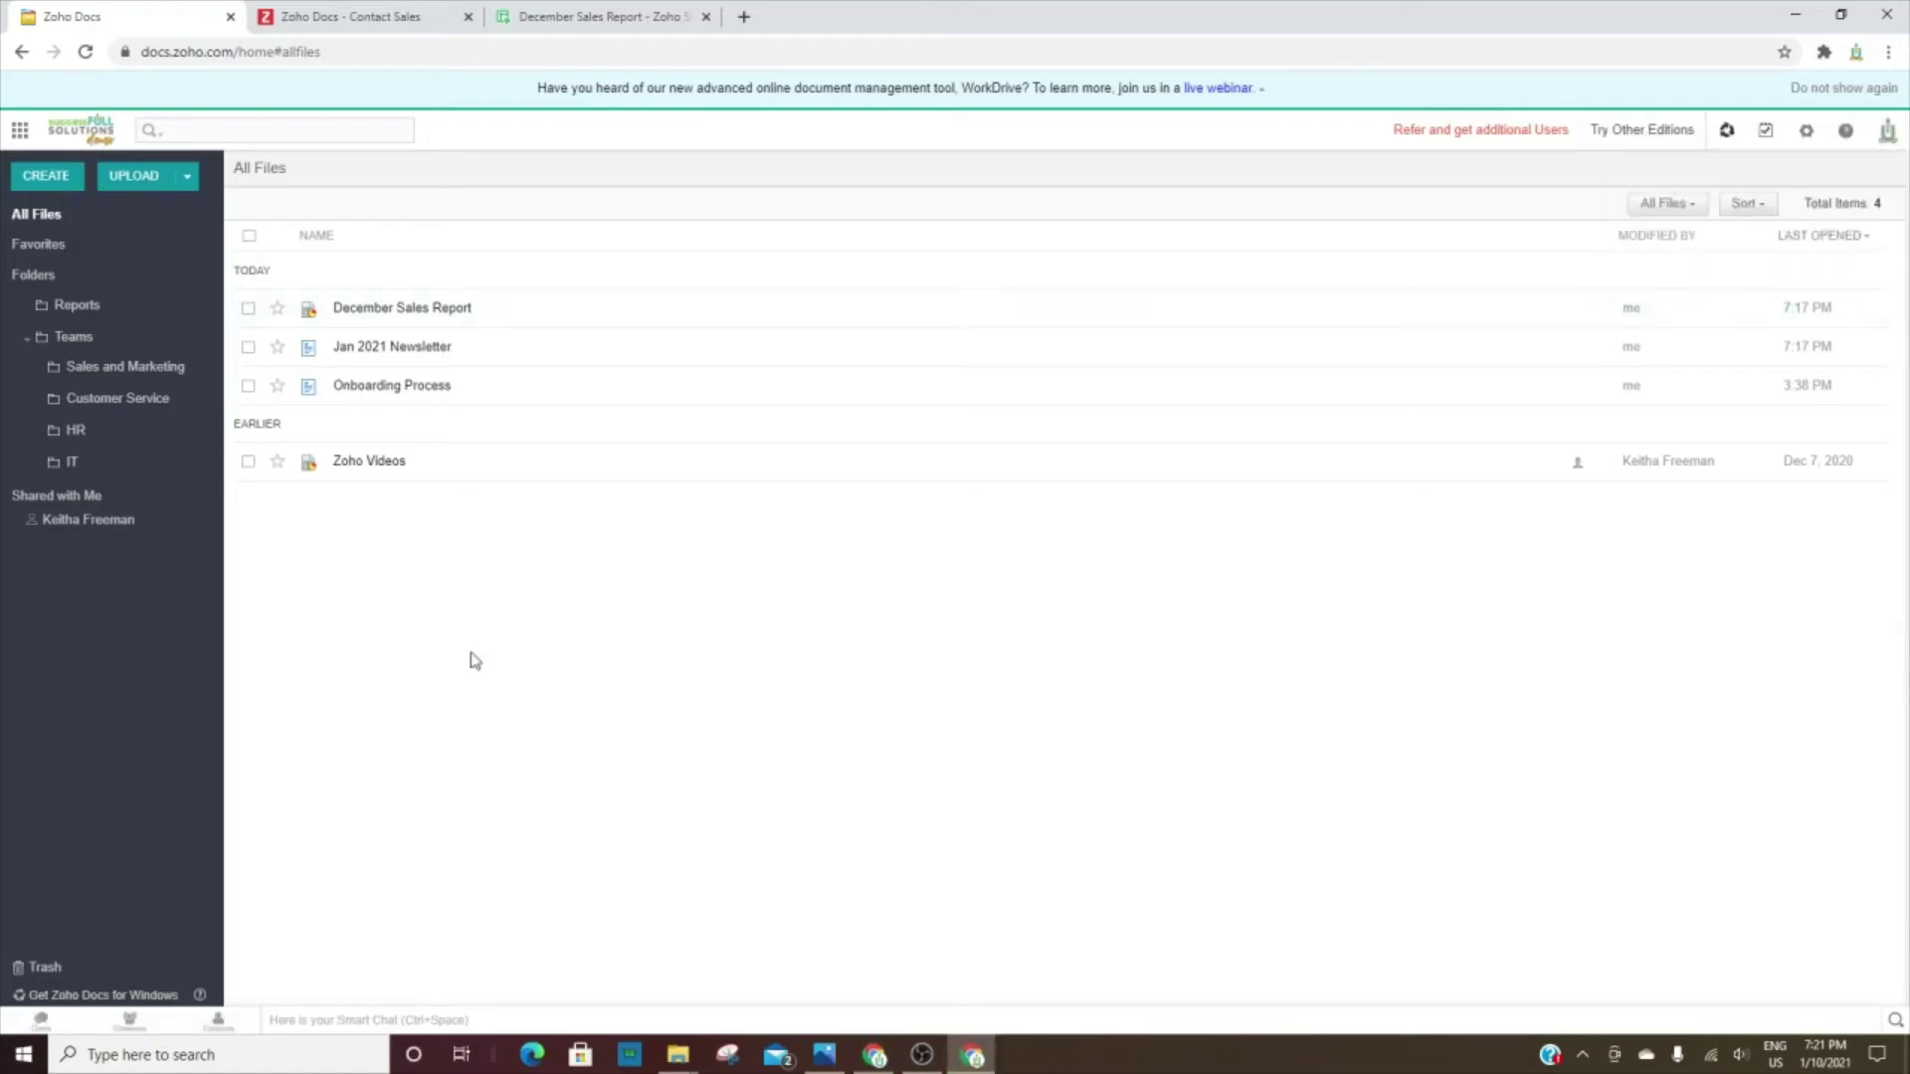